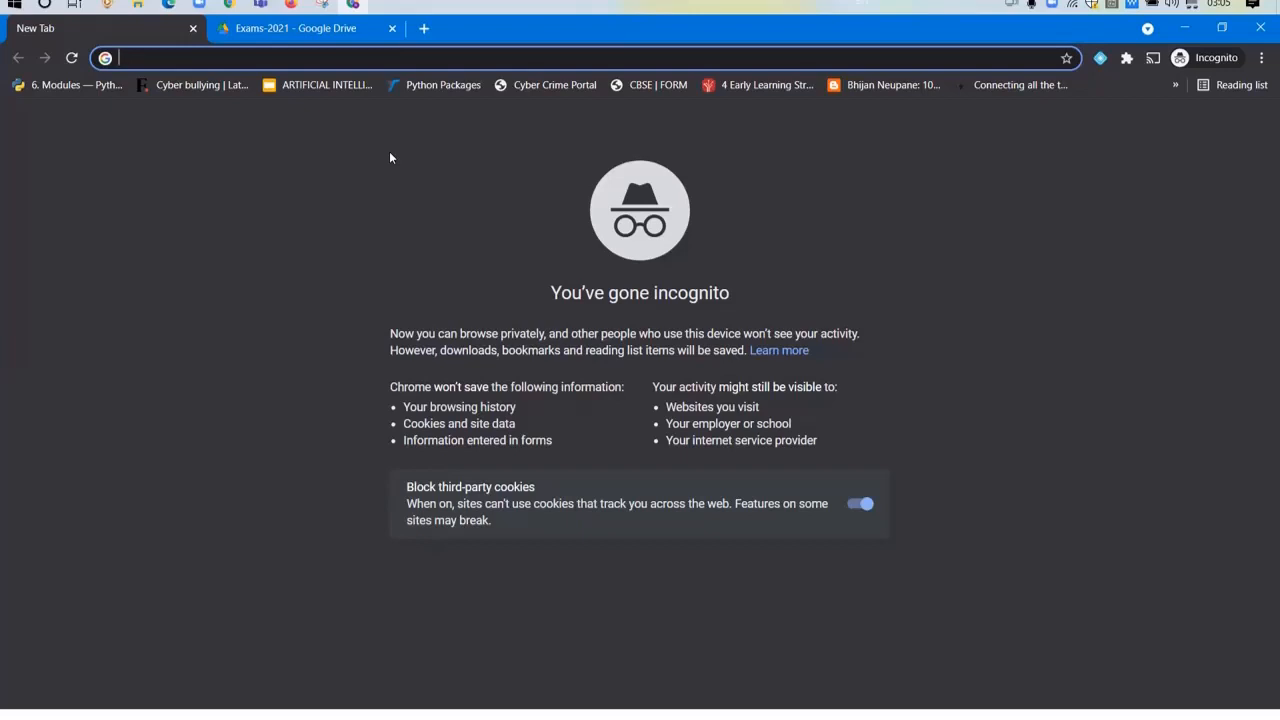
# Go to classroom.google.com in the browser.
pyautogui.write('class')
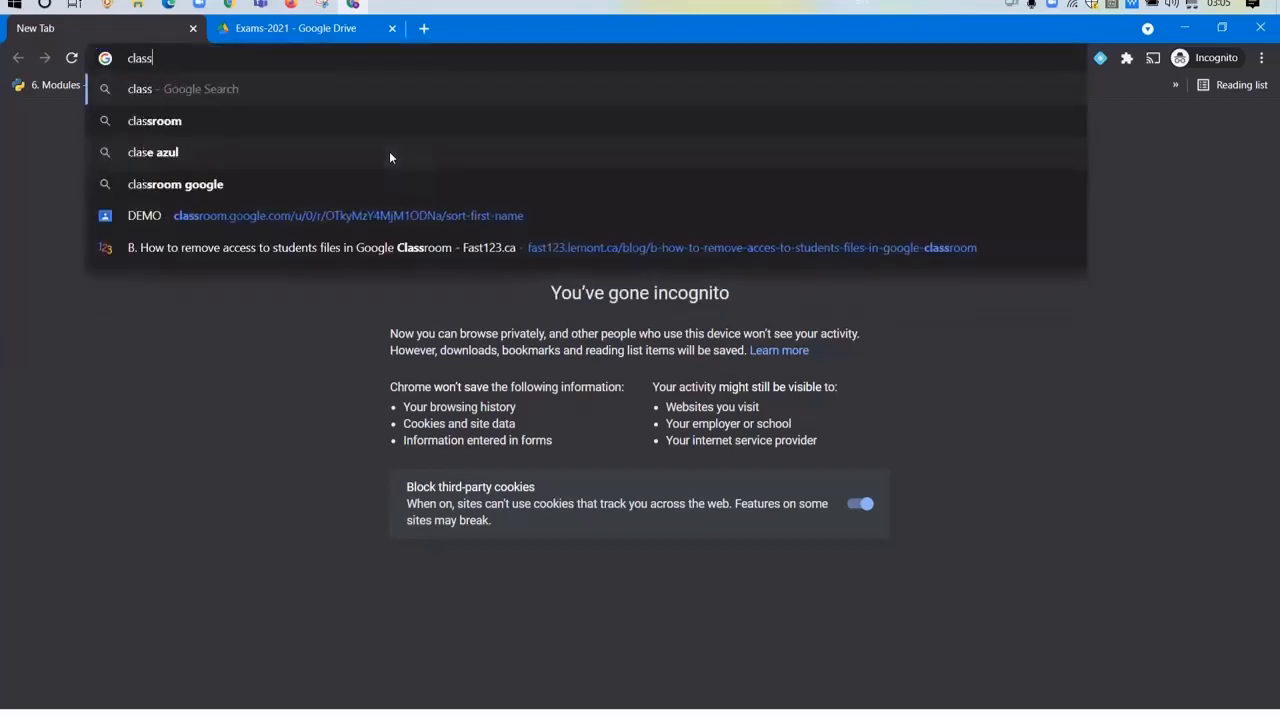
pyautogui.write('room.g')
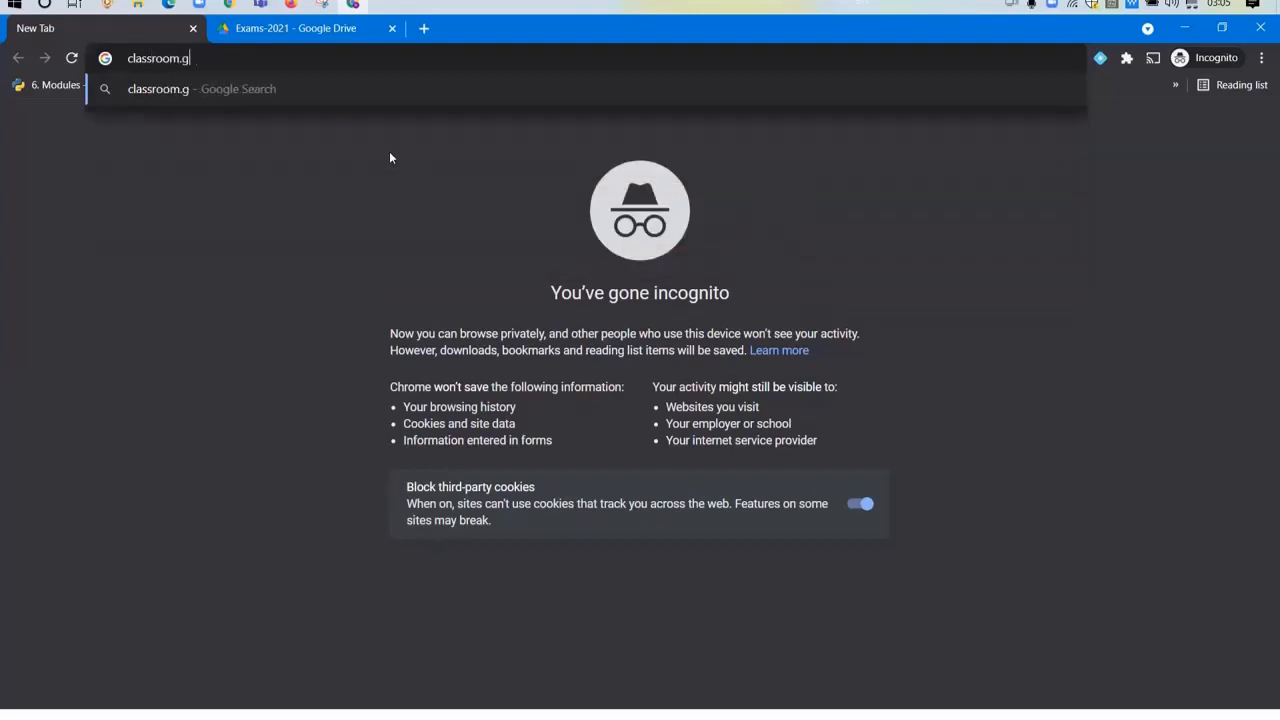
pyautogui.write('oogle.com')
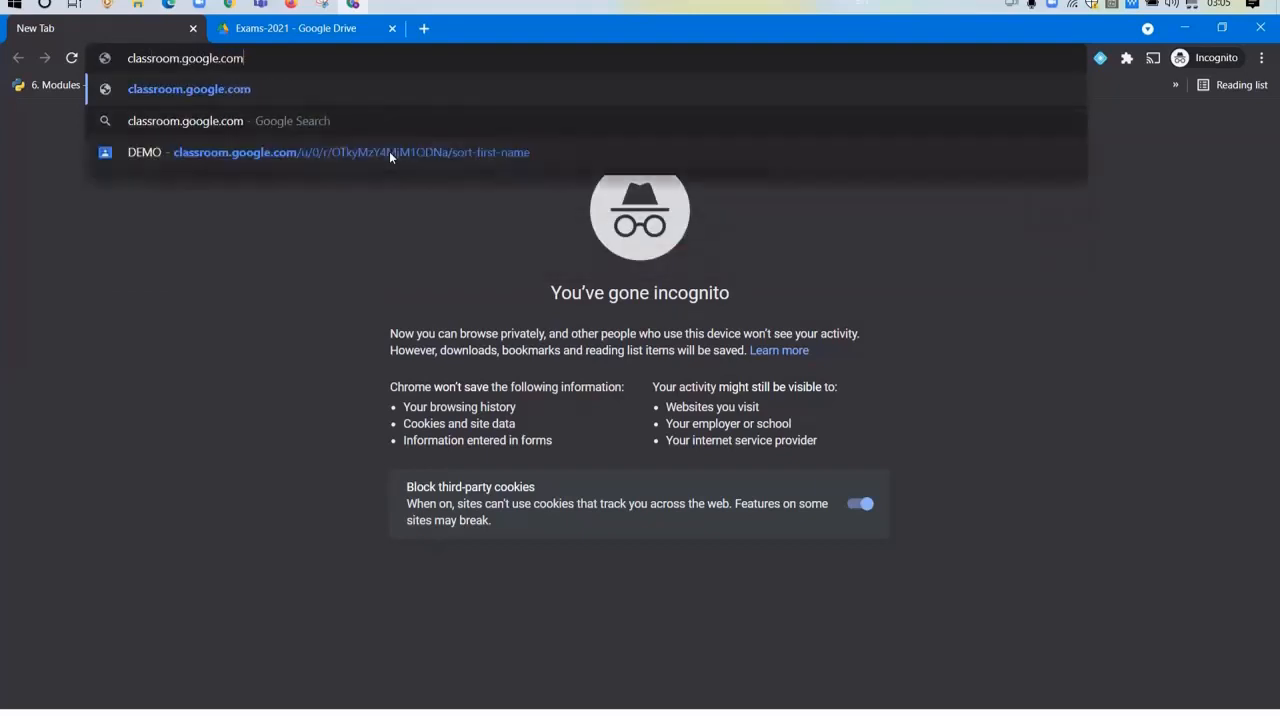
pyautogui.press('Return')
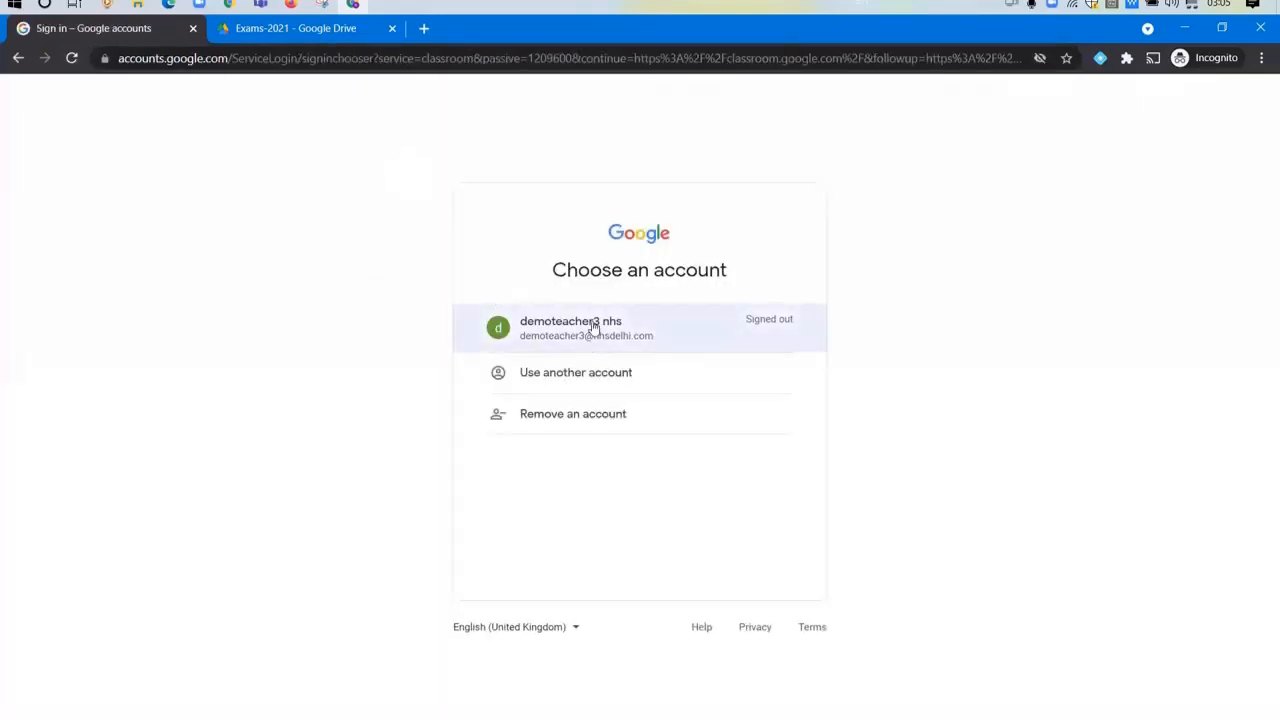
# Sign in with the listed teacher account, entering the account password.
pyautogui.click(594, 327)
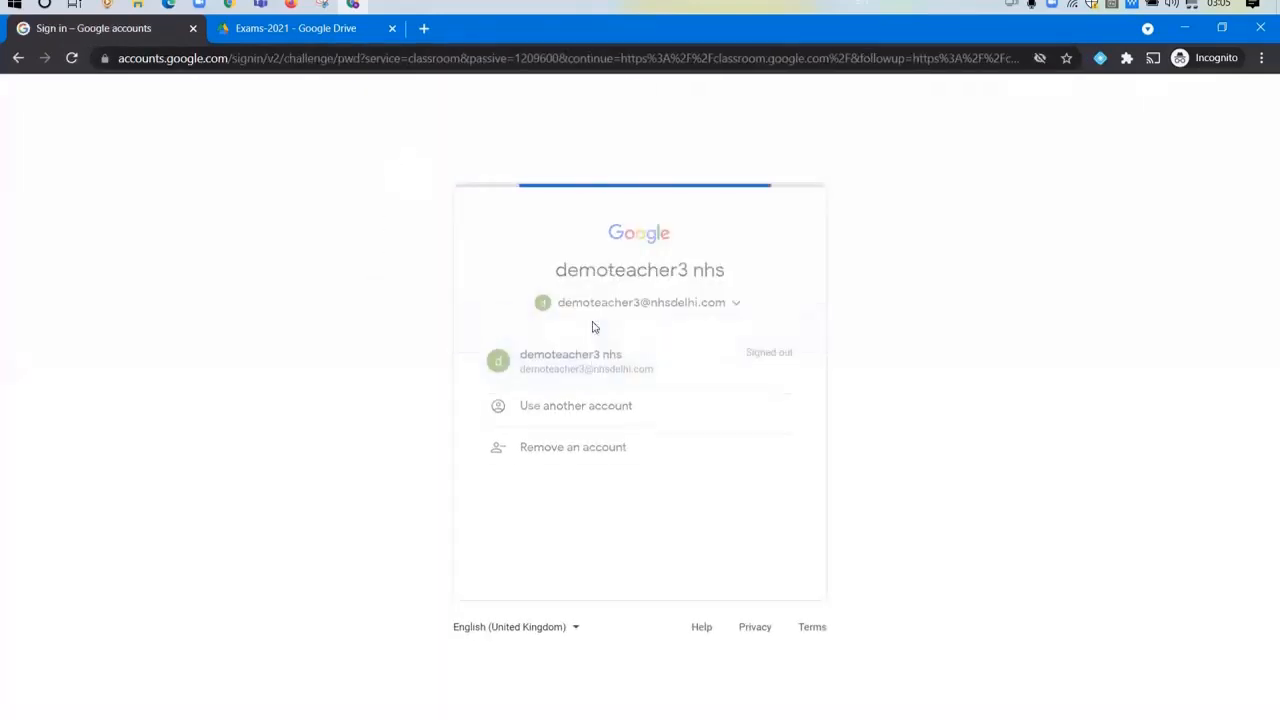
pyautogui.click(580, 375)
pyautogui.write('•••••')
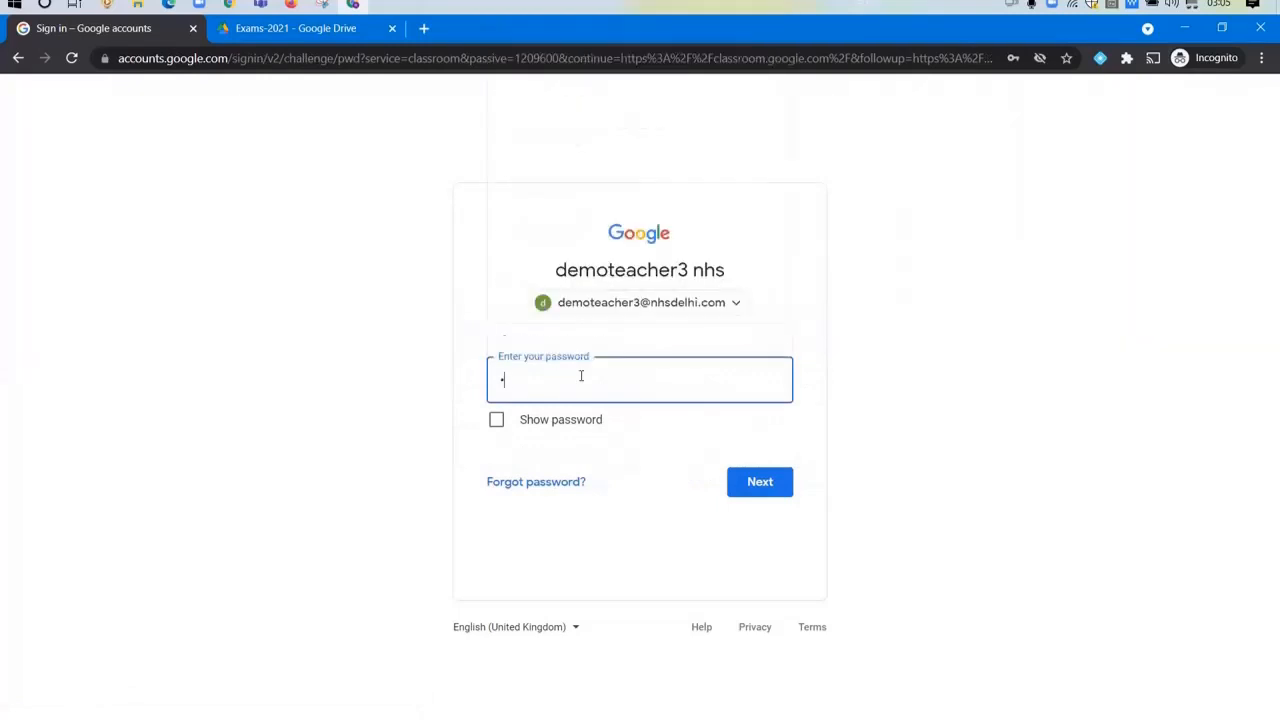
pyautogui.write('••••')
pyautogui.click(766, 484)
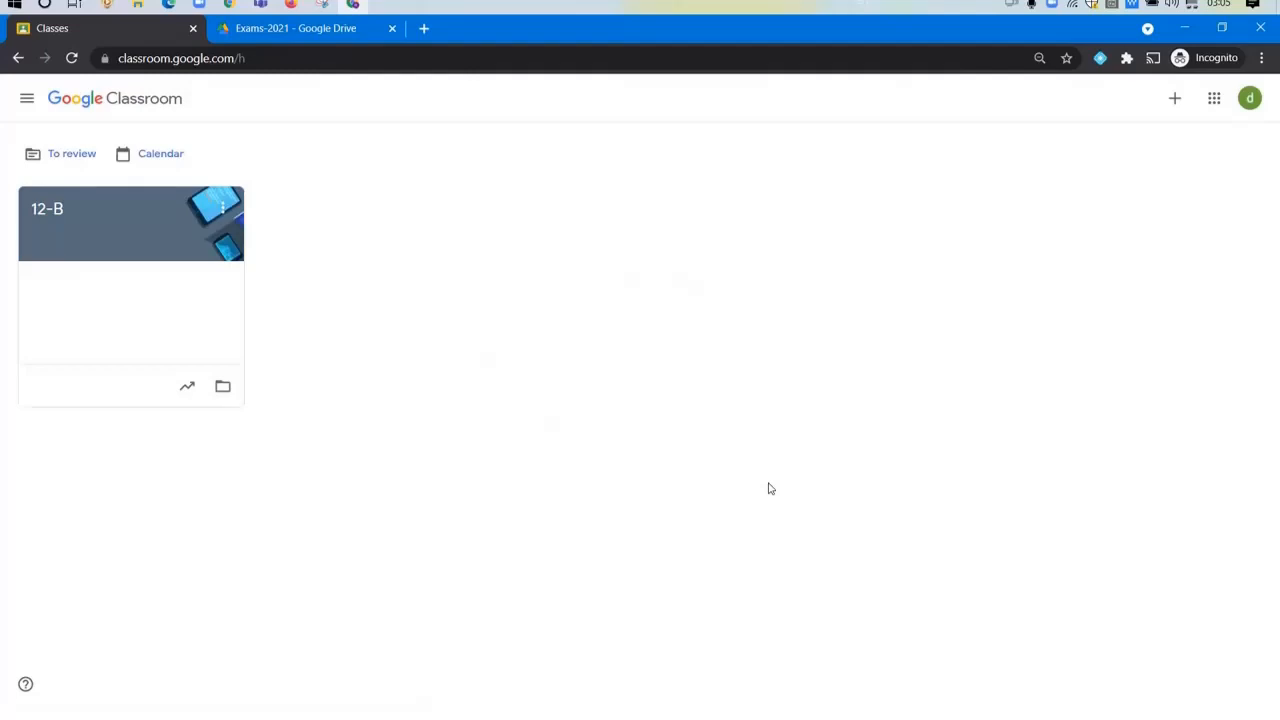
# Open the 12-B class and view its list of teachers and students.
pyautogui.click(93, 226)
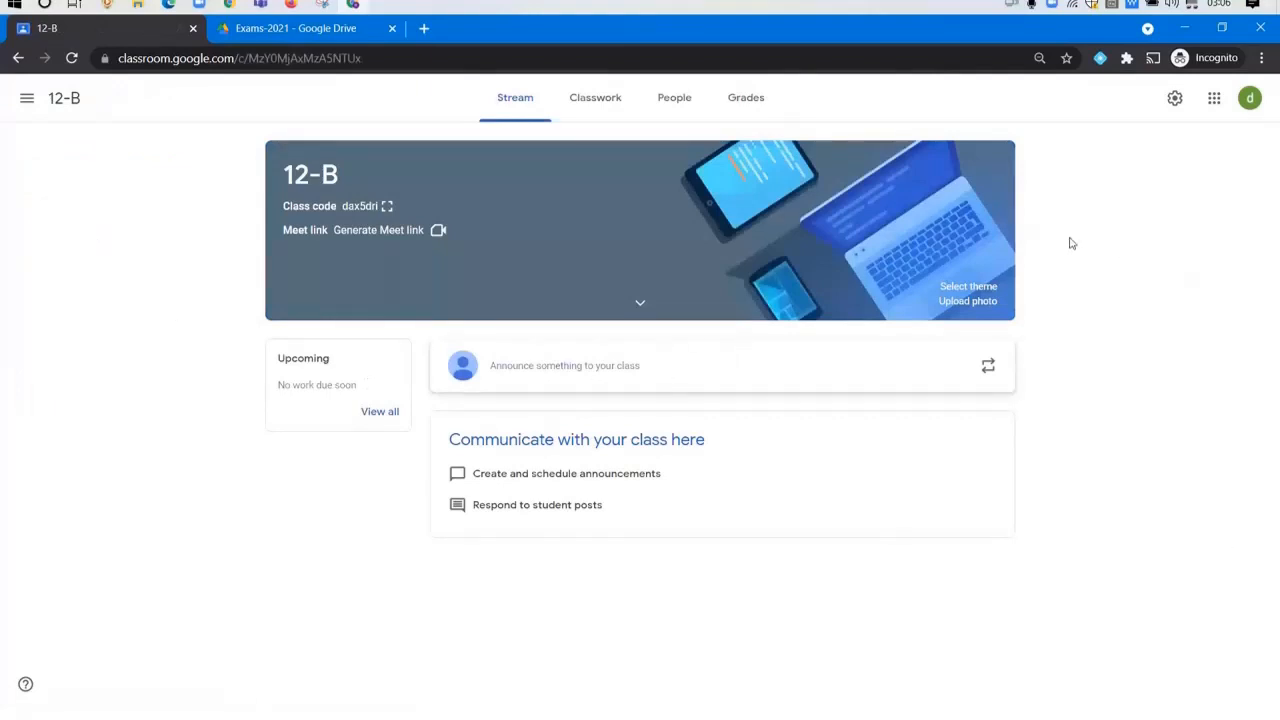
pyautogui.click(663, 98)
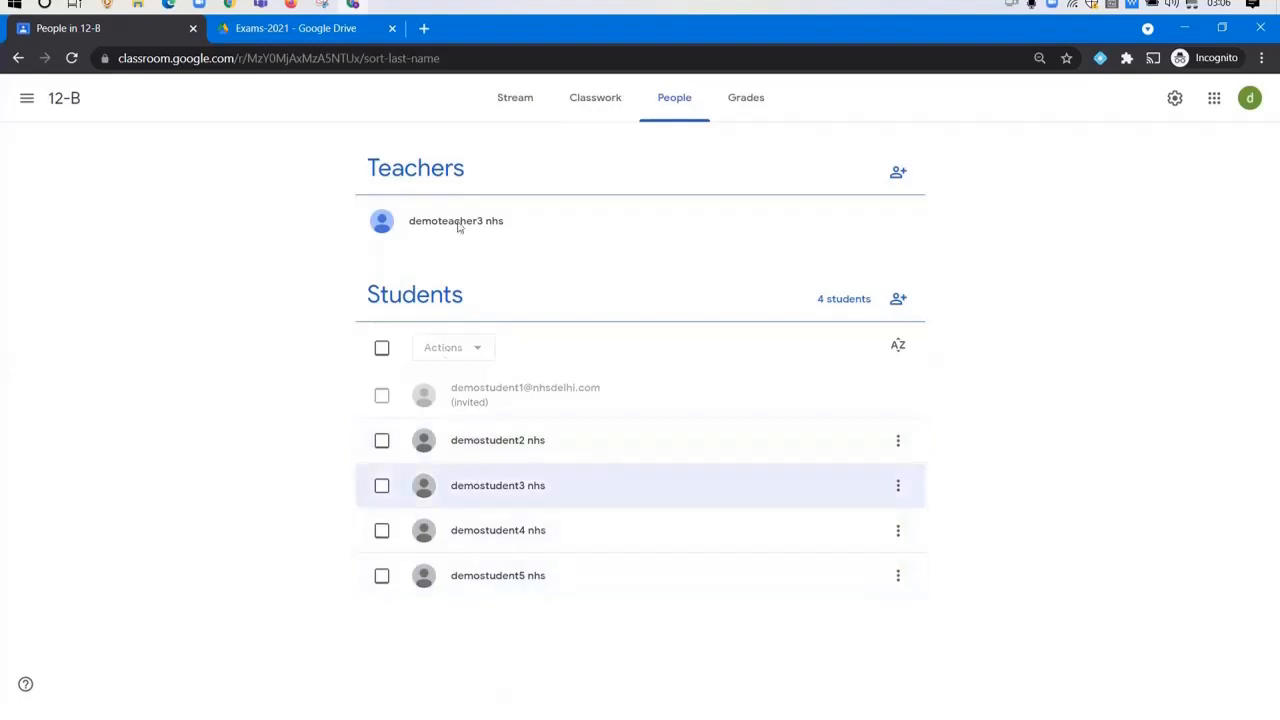
# Create a new classwork assignment for 12-B titled "Unit Test - 1 Subject English".
pyautogui.click(599, 103)
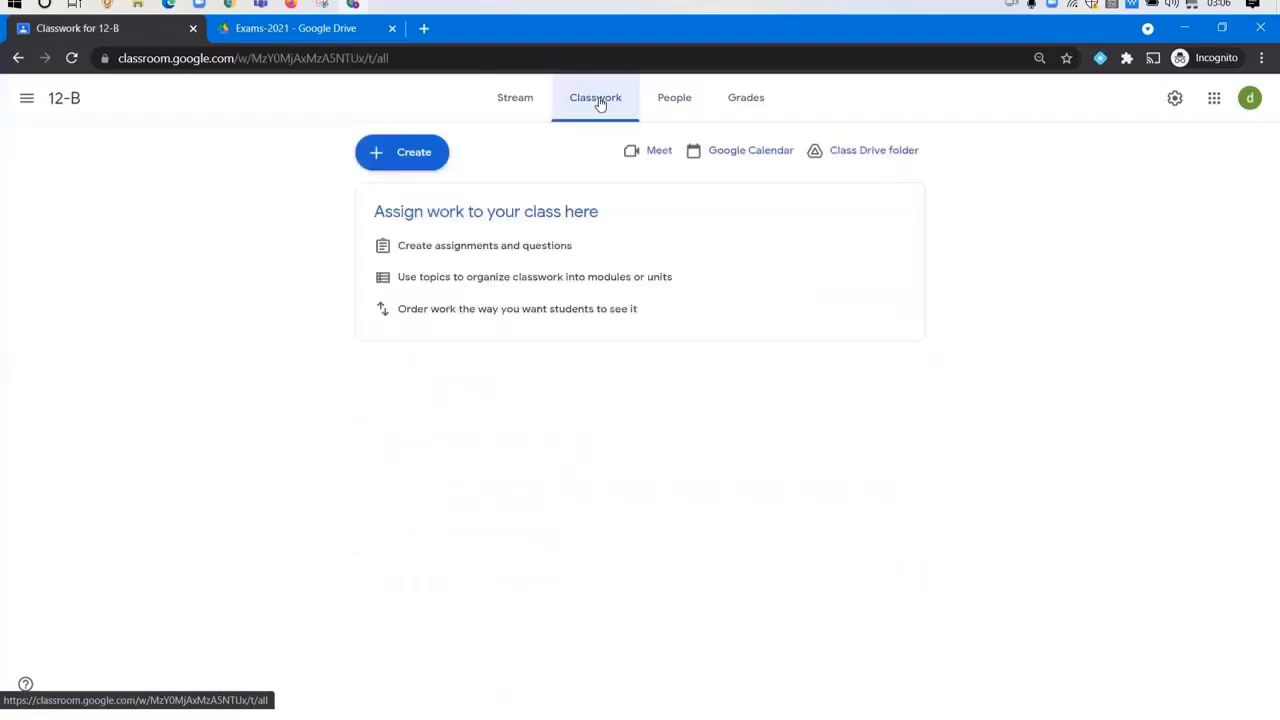
pyautogui.click(399, 157)
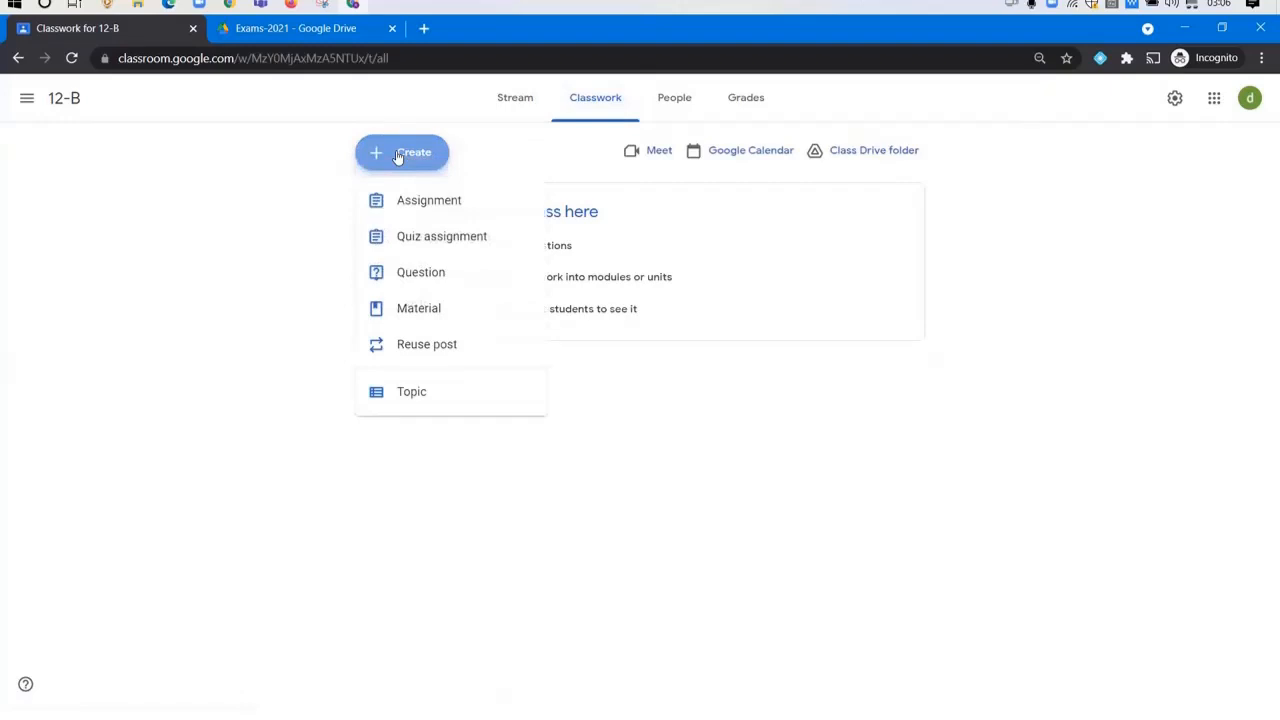
pyautogui.click(423, 204)
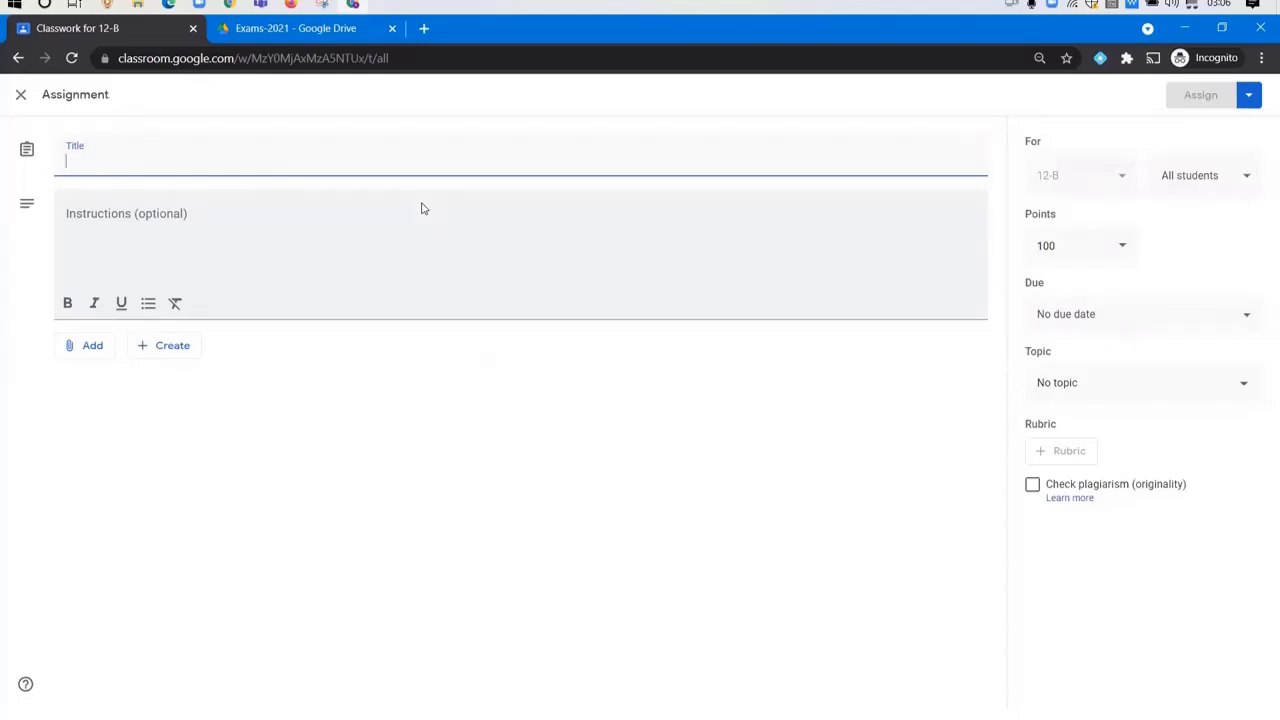
pyautogui.write('Unit Test')
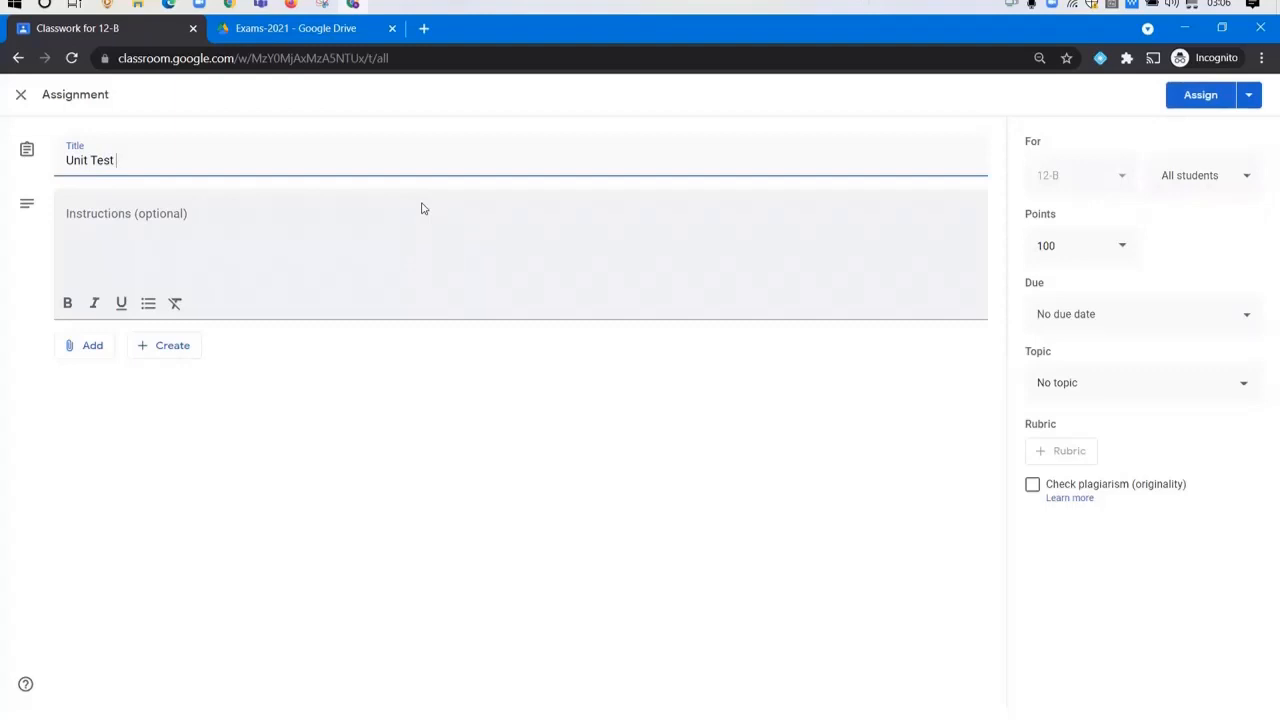
pyautogui.write(' - 1 Subject English')
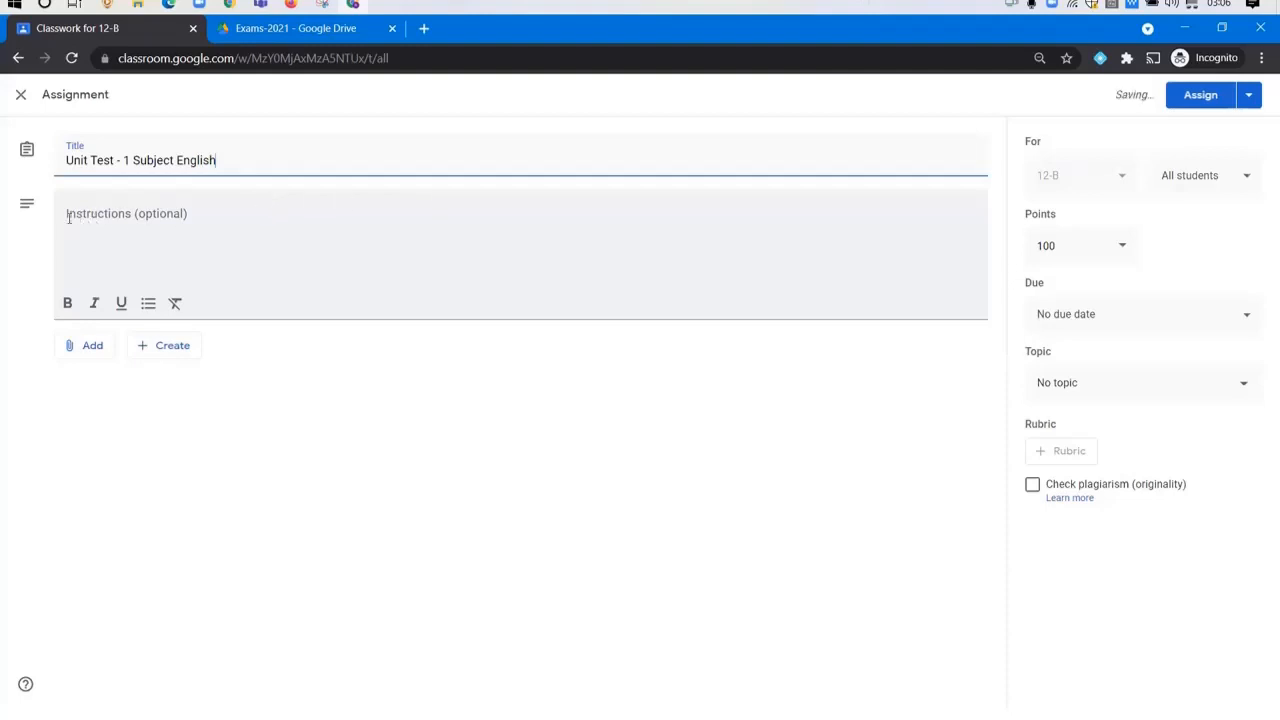
pyautogui.click(122, 231)
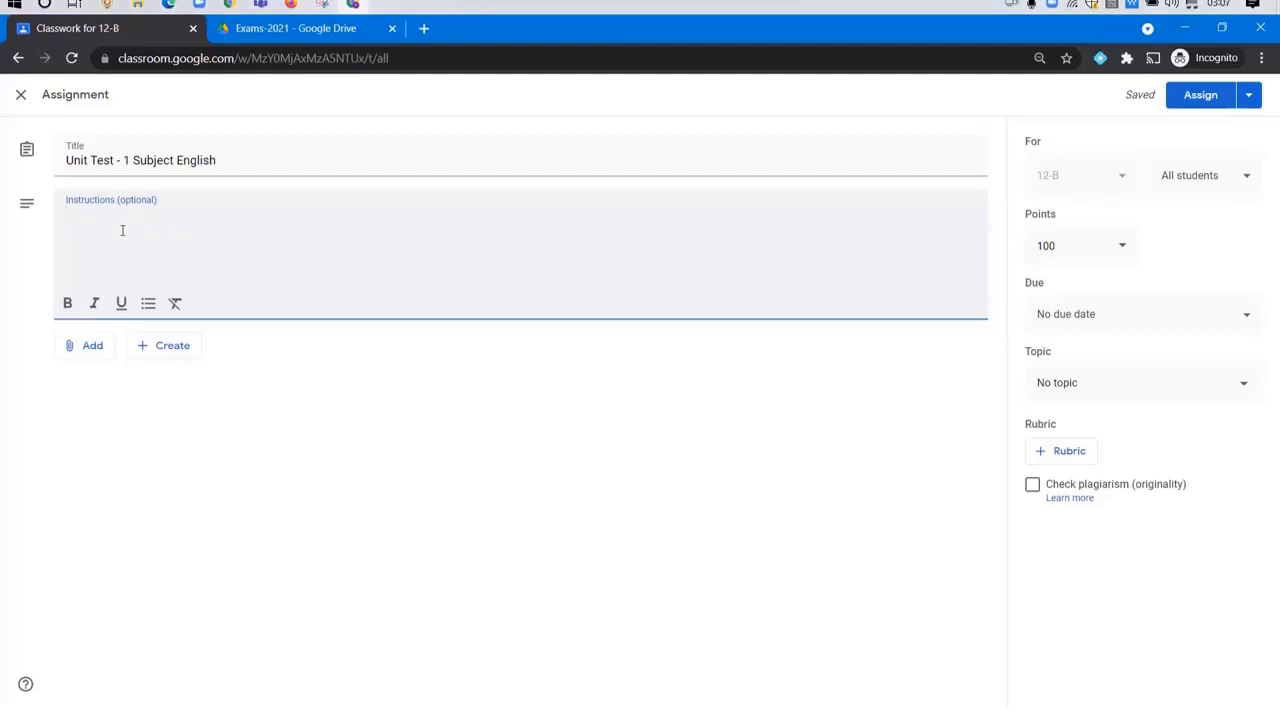
# Switch to Google Drive and review the Class 12th - English Unit Test-1 document in the Exams-2021 folder, closing it again.
pyautogui.click(277, 30)
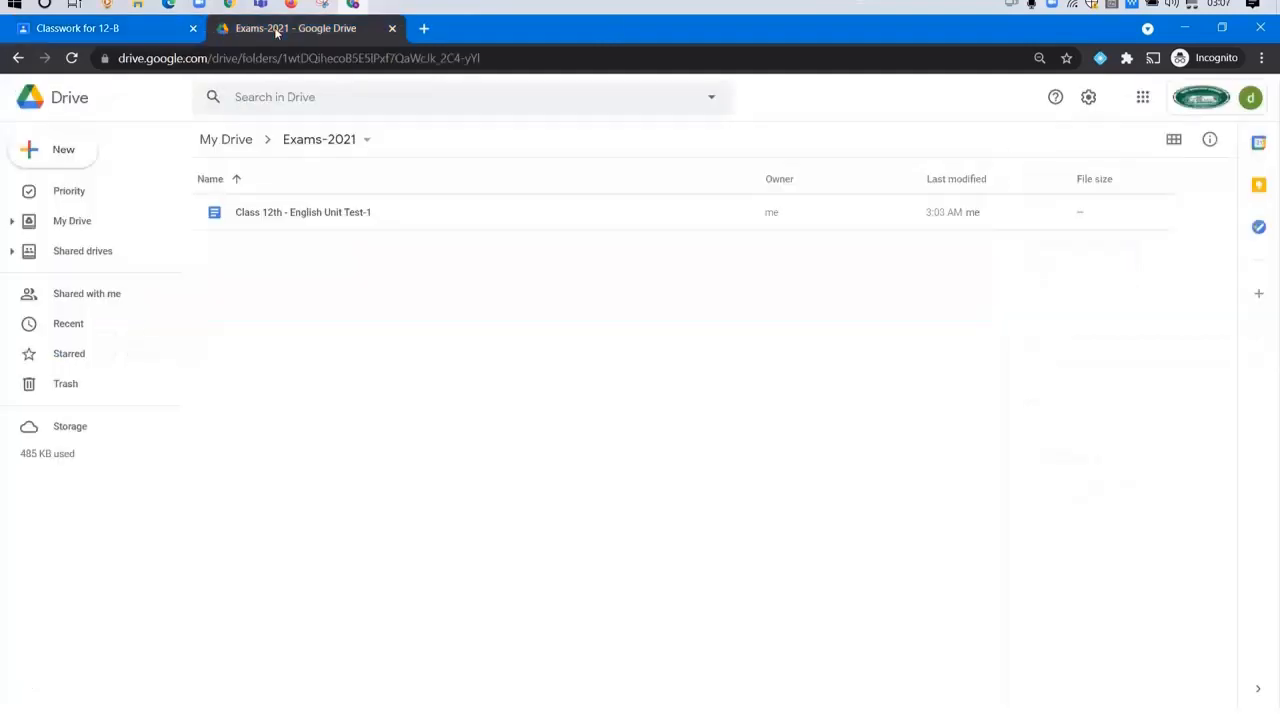
pyautogui.click(228, 142)
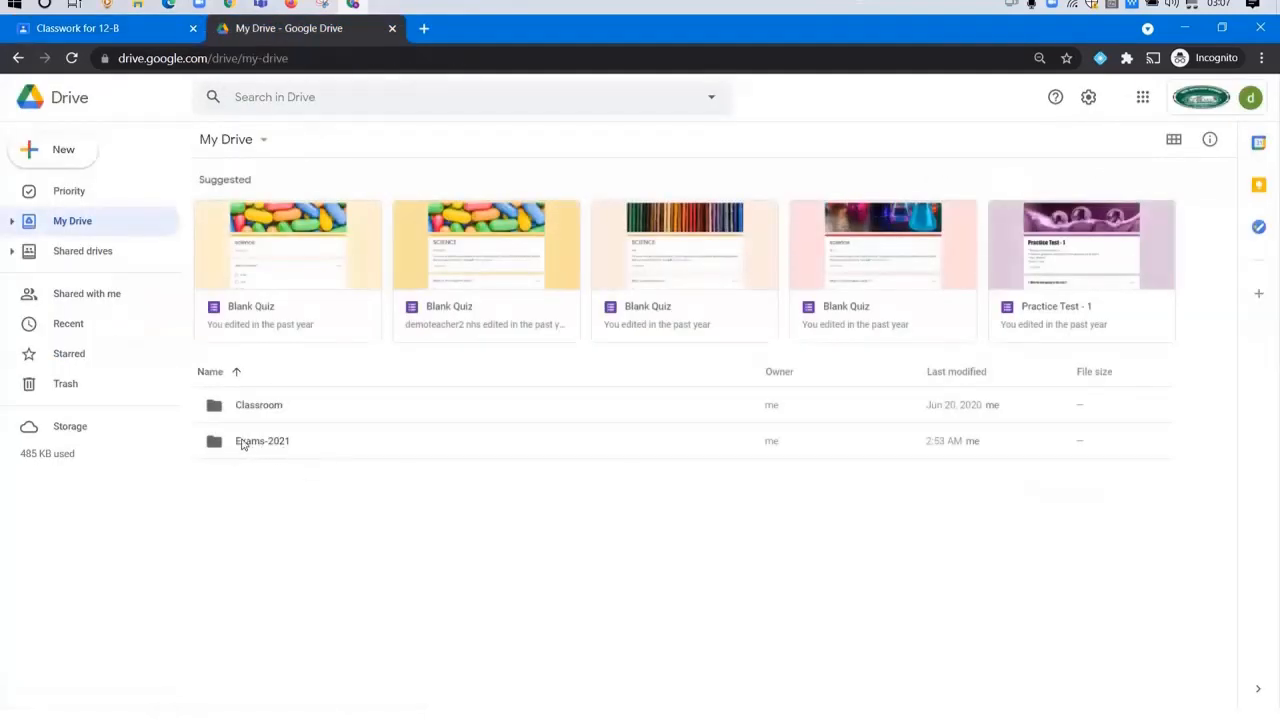
pyautogui.click(250, 450)
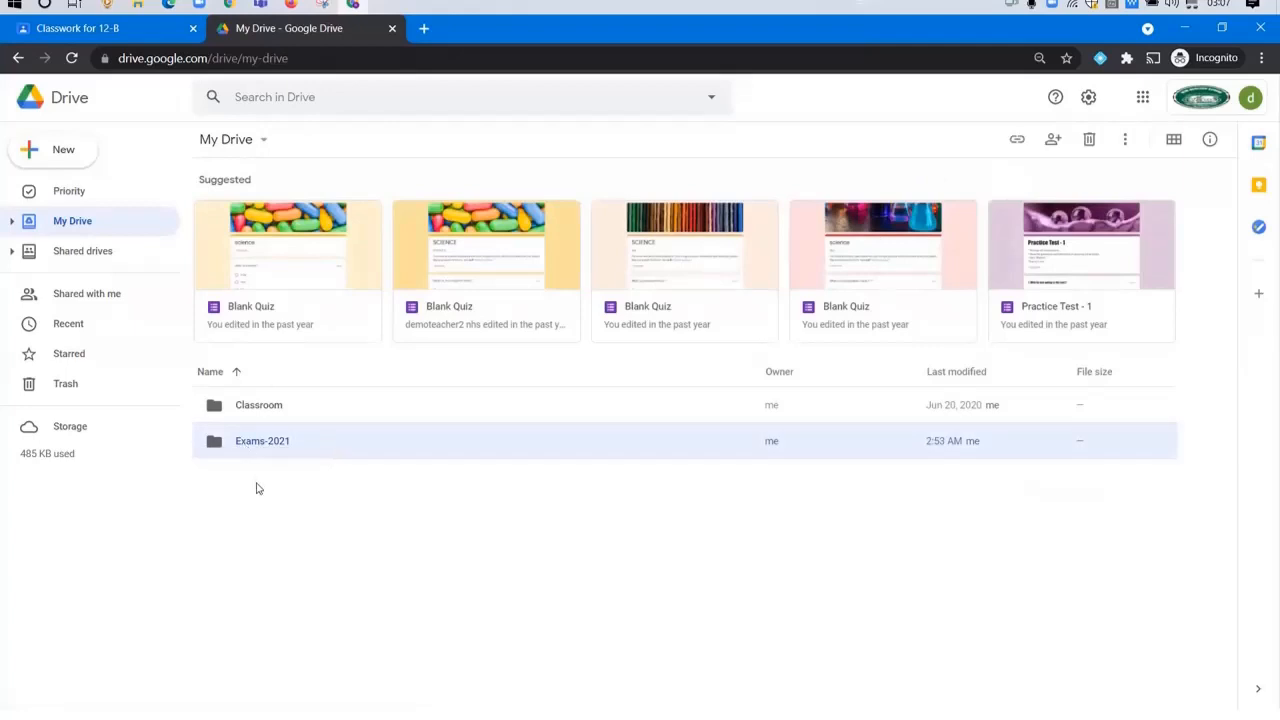
pyautogui.doubleClick(254, 446)
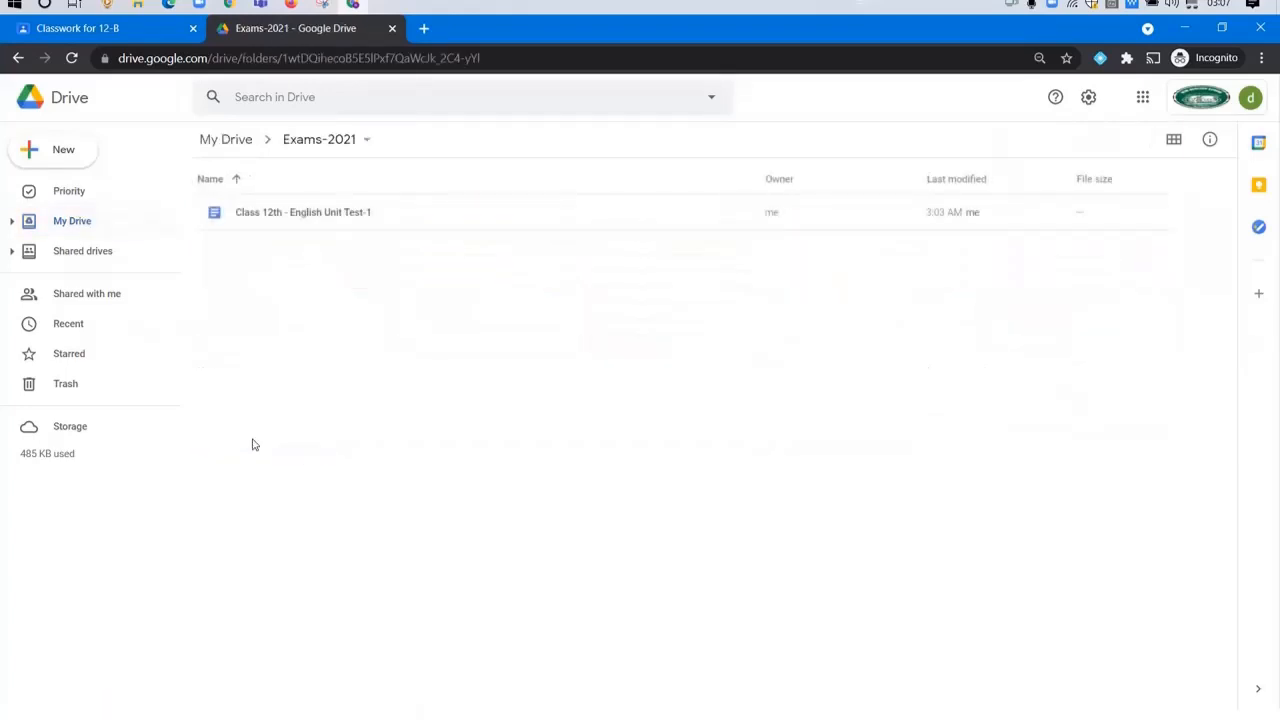
pyautogui.click(257, 219)
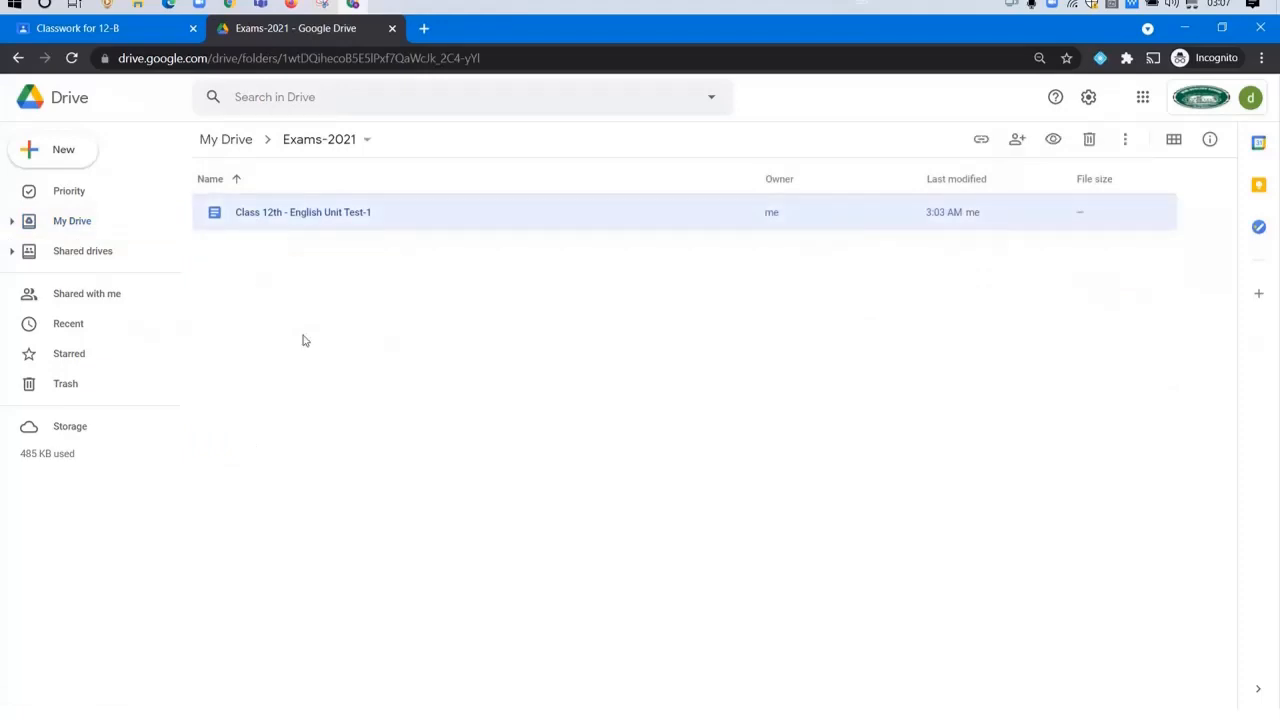
pyautogui.doubleClick(291, 212)
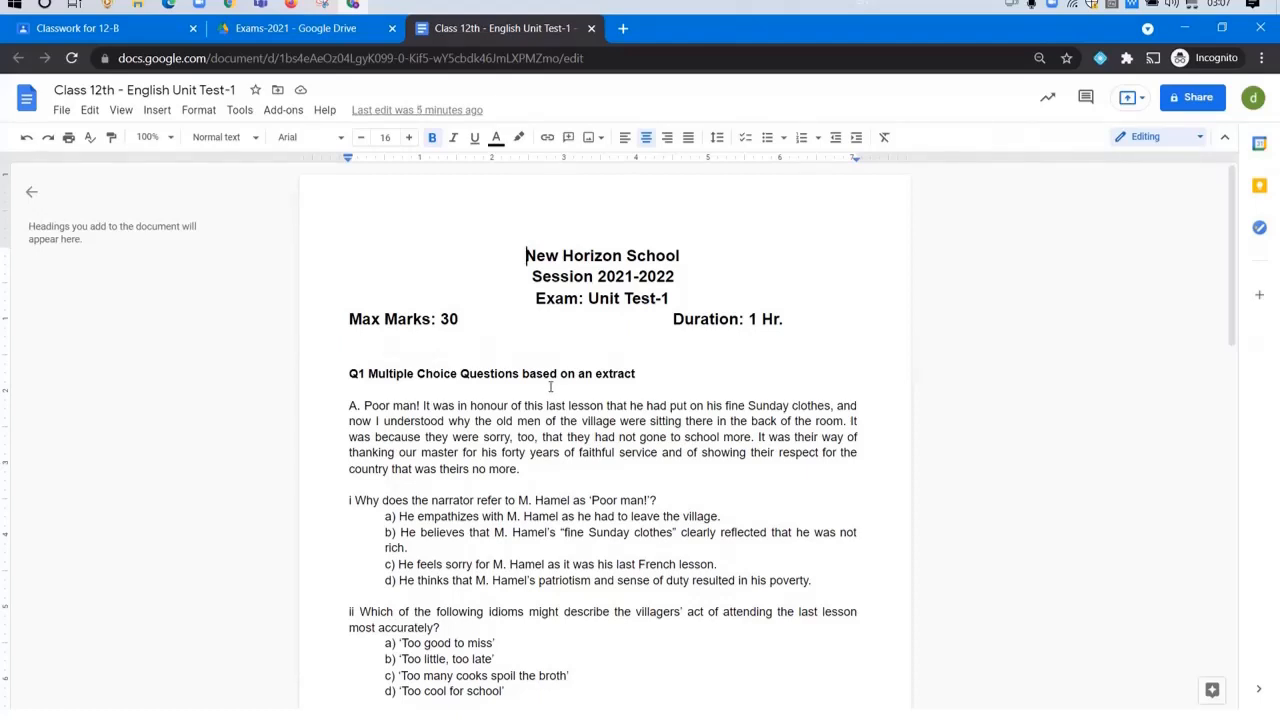
pyautogui.click(591, 28)
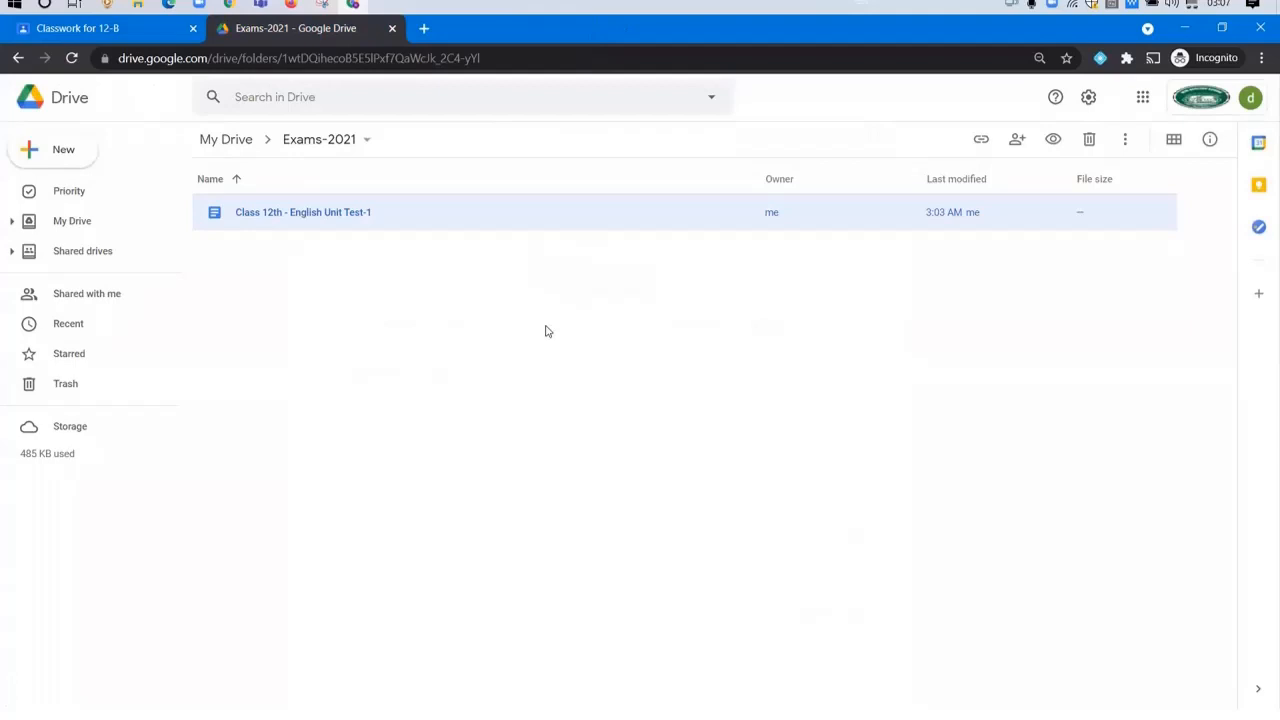
# Create a blank Google Docs document from the Exams-2021 folder and close it unused.
pyautogui.rightClick(402, 285)
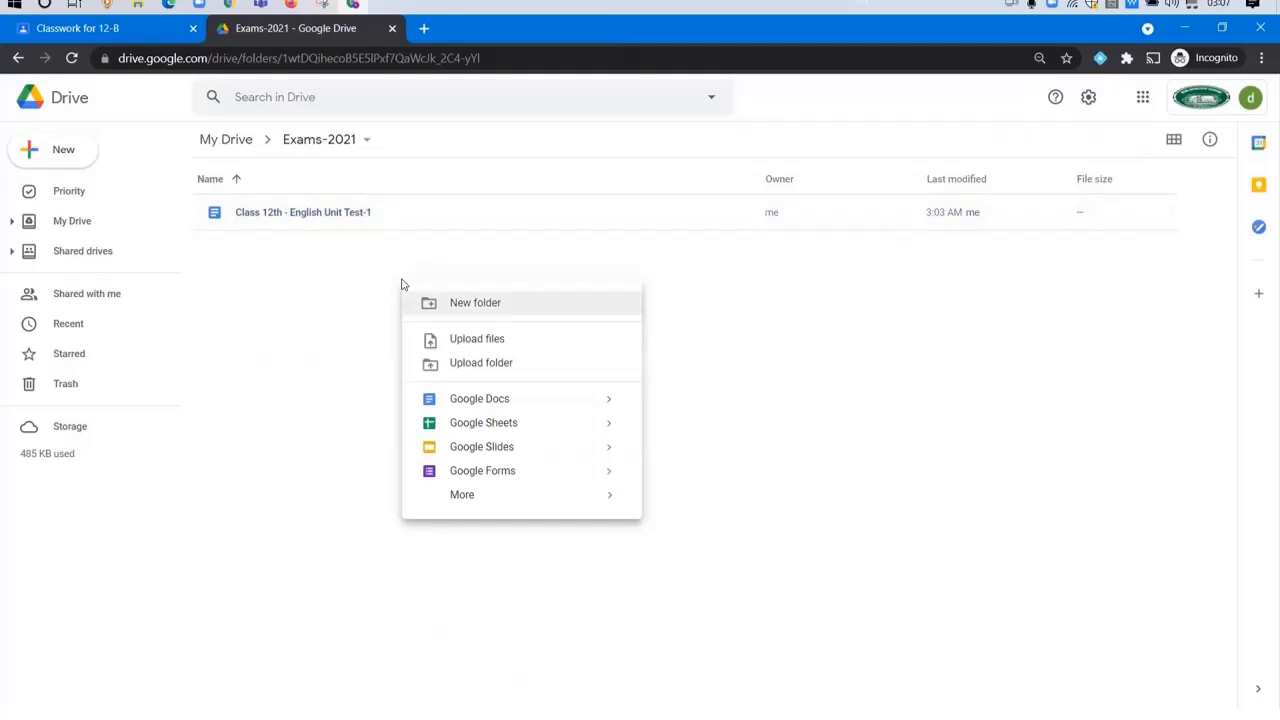
pyautogui.click(481, 399)
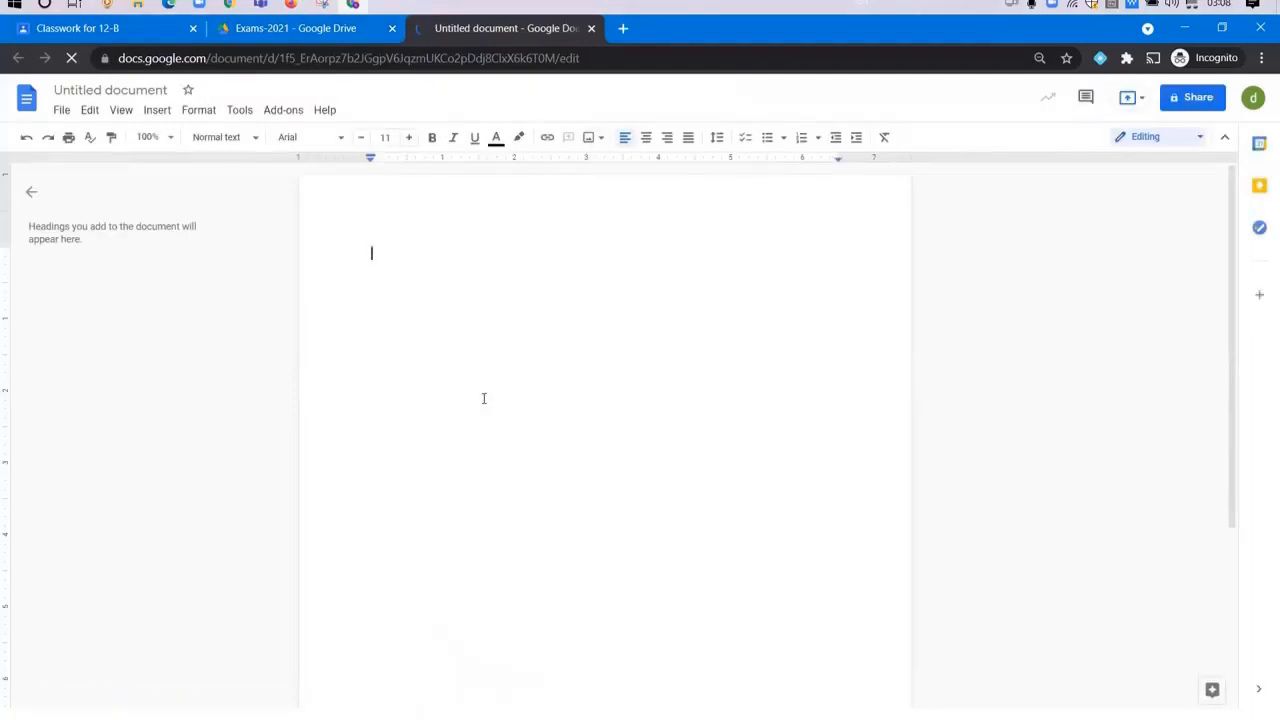
pyautogui.click(591, 28)
pyautogui.click(290, 216)
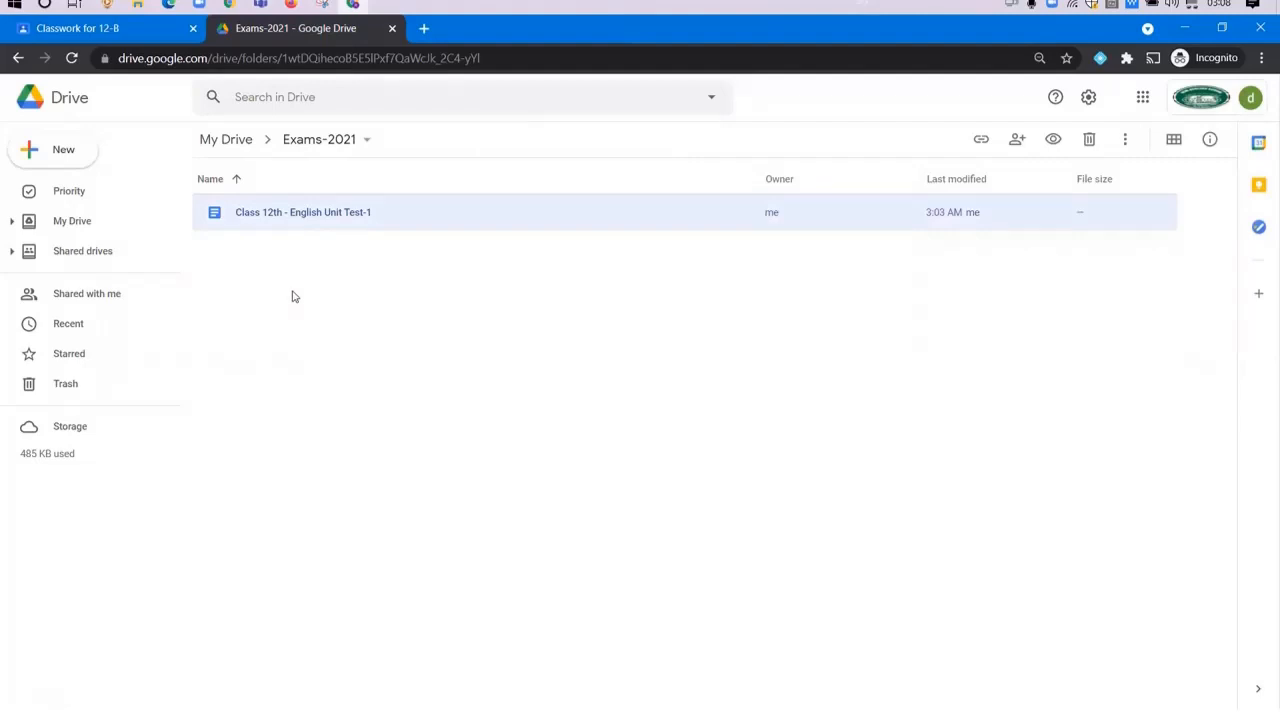
# Return to the Classroom assignment and attach Class 12th - English Unit Test-1 from the Exams-2021 folder in Google Drive.
pyautogui.click(84, 30)
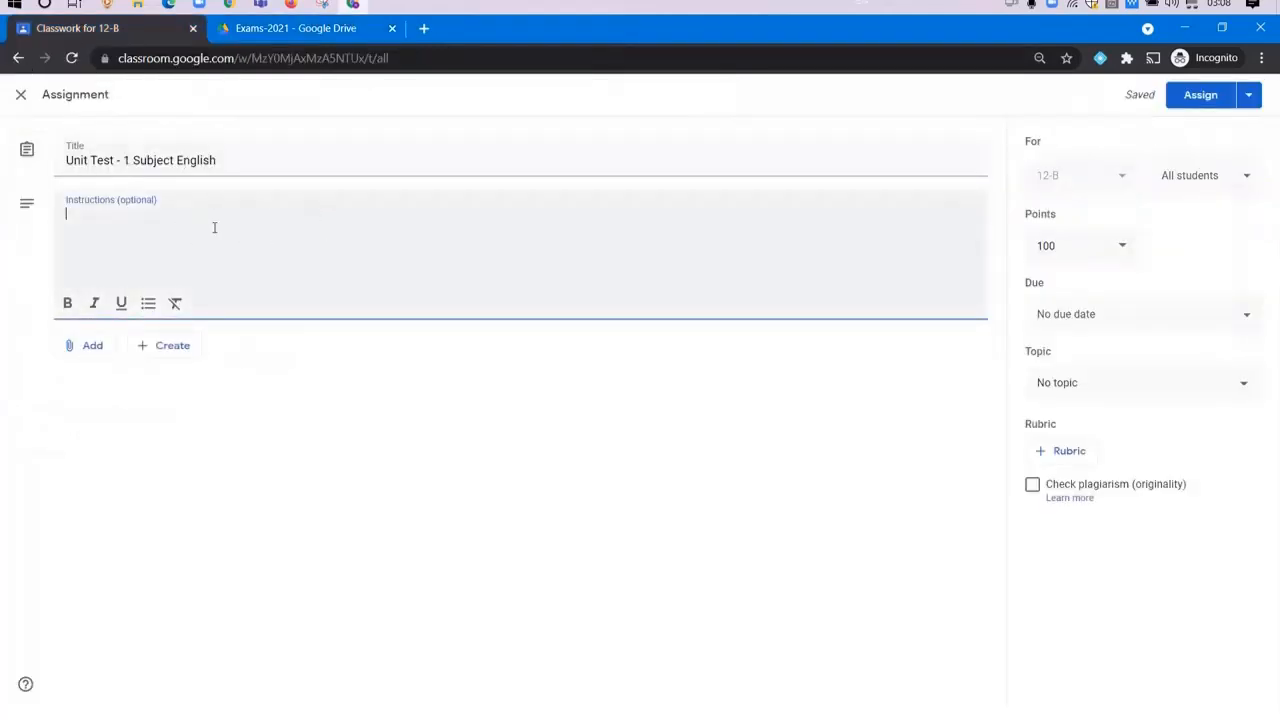
pyautogui.click(92, 346)
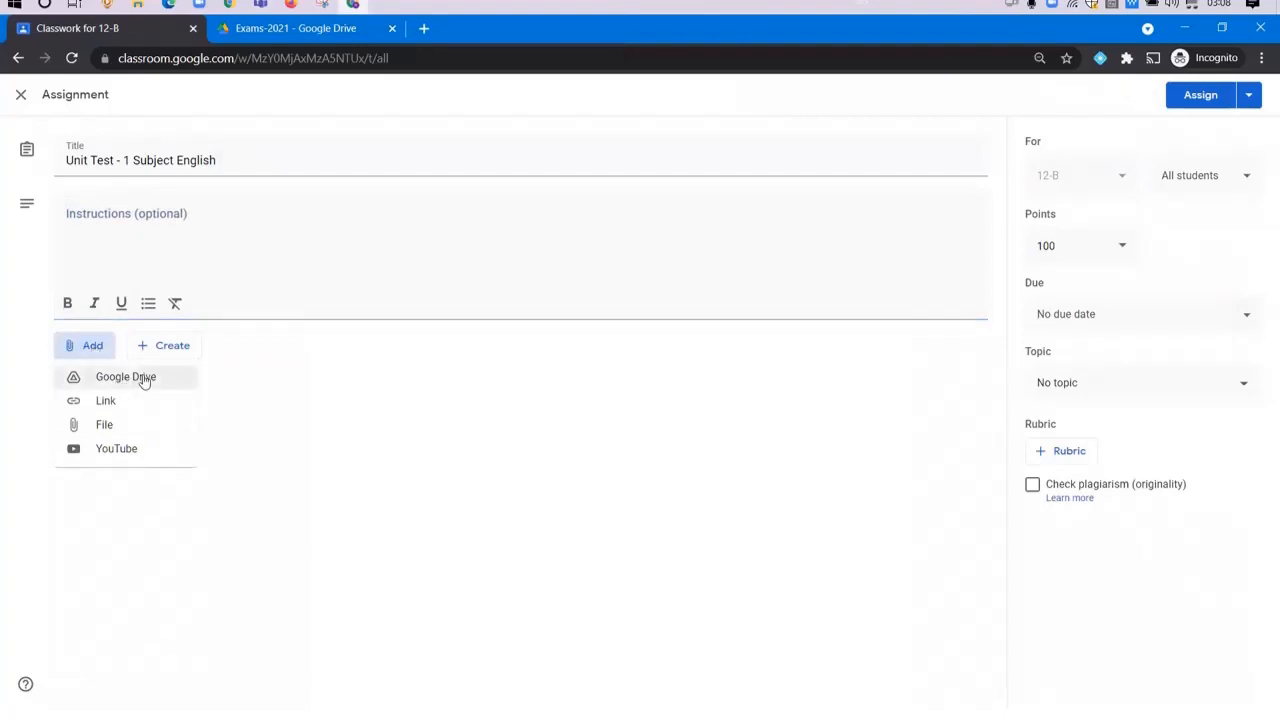
pyautogui.click(145, 378)
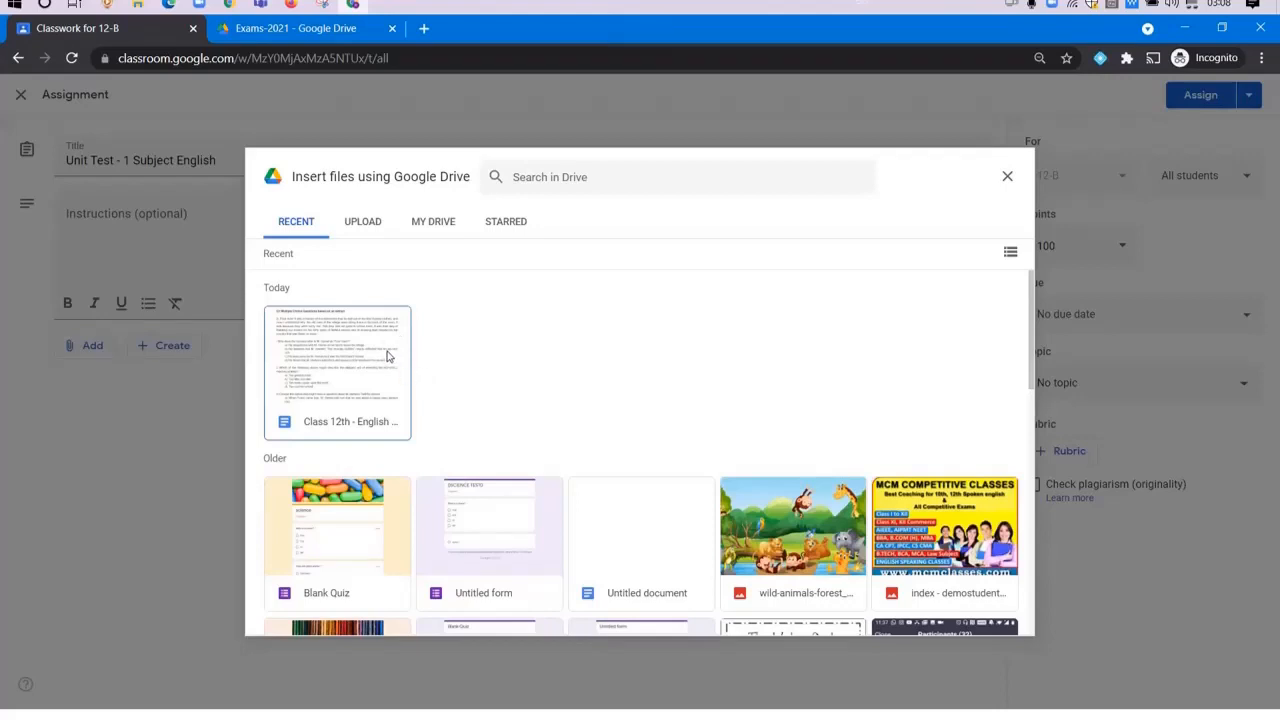
pyautogui.click(428, 223)
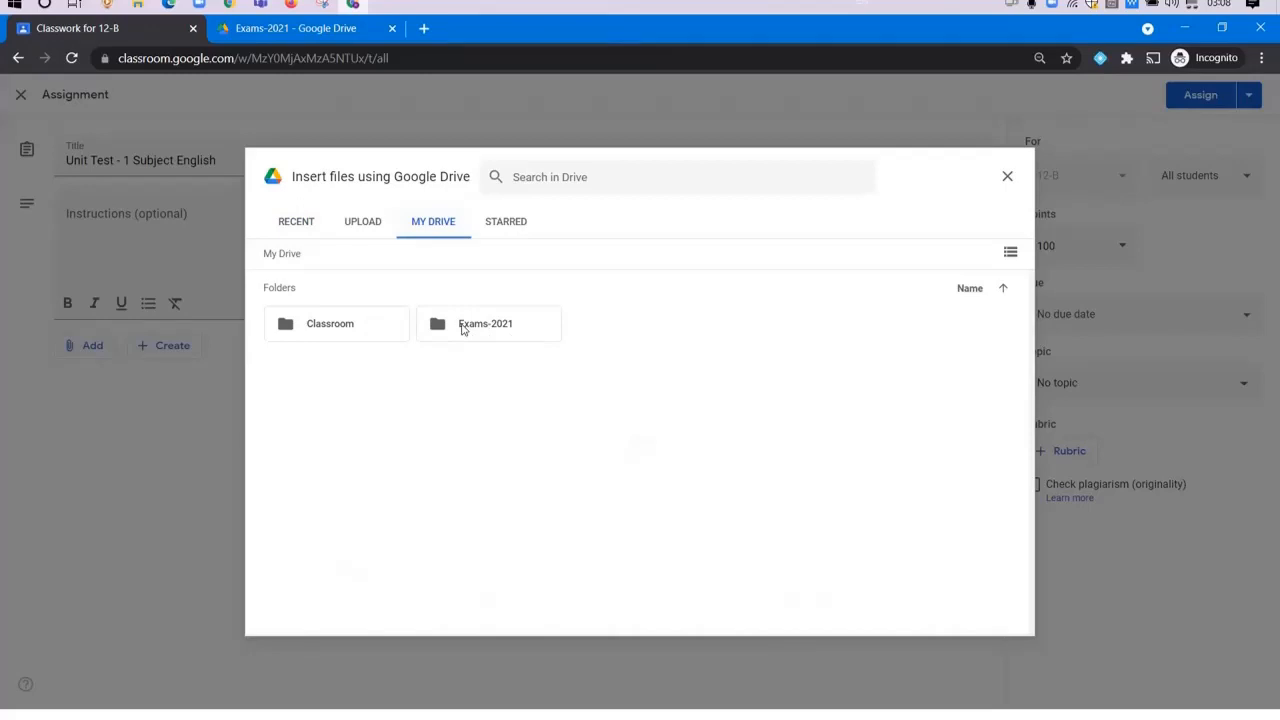
pyautogui.doubleClick(462, 329)
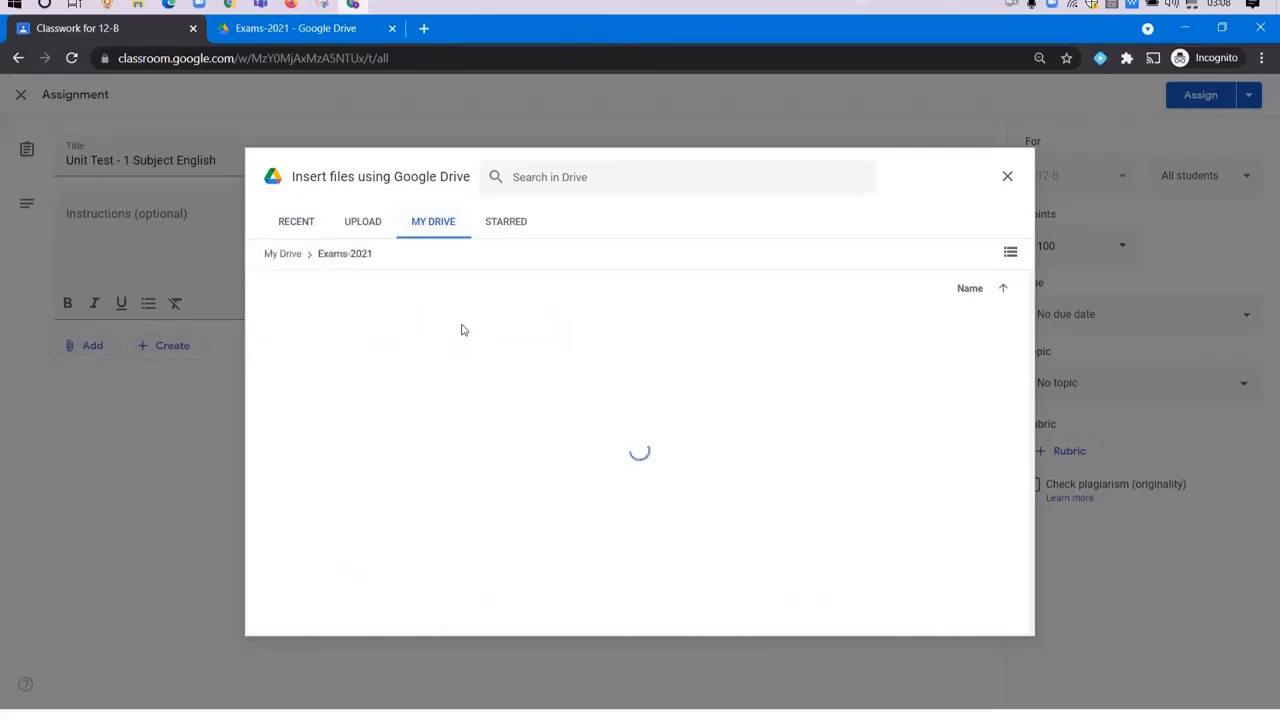
pyautogui.click(335, 367)
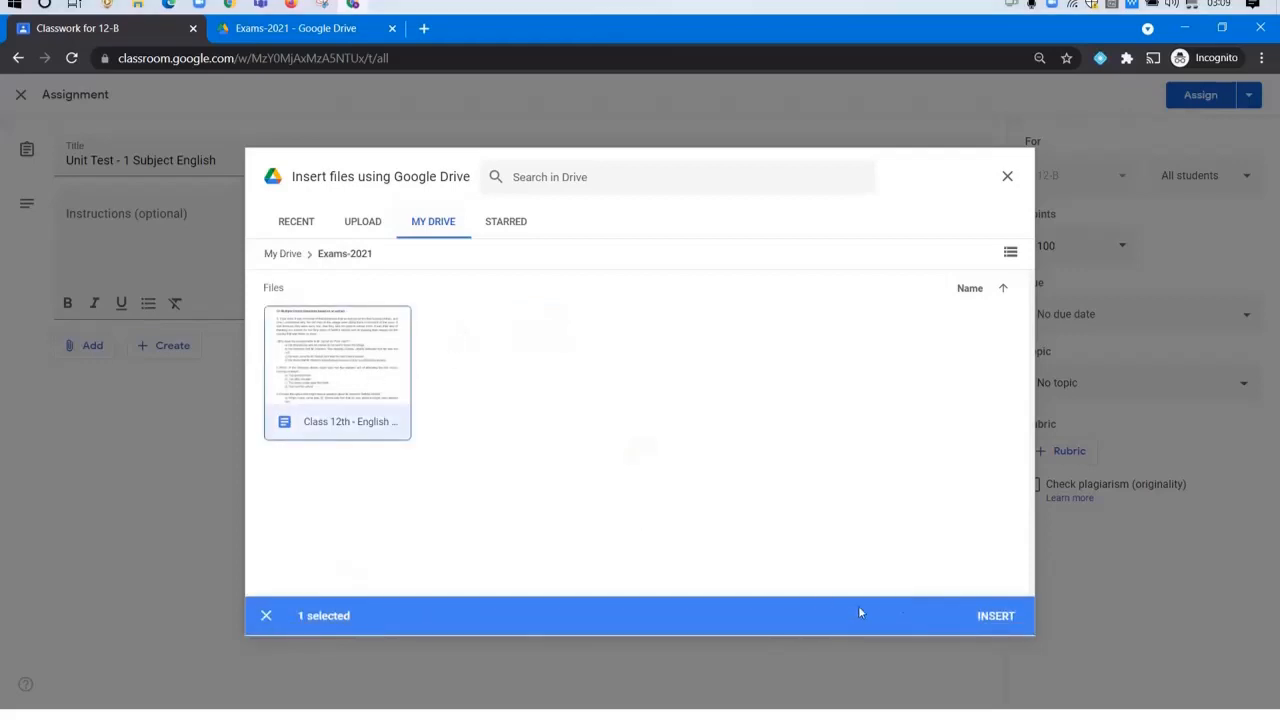
pyautogui.click(1004, 621)
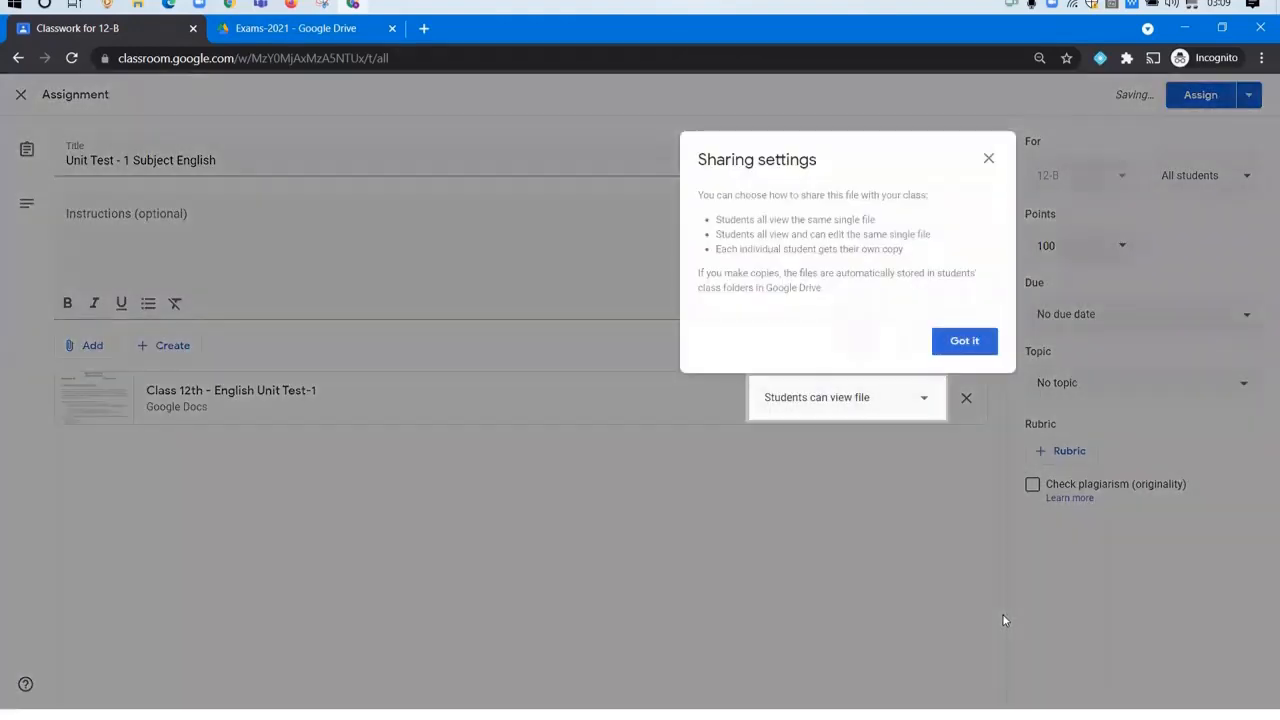
# Dismiss the sharing settings tip and set the attached test to Make a copy for each student.
pyautogui.click(964, 341)
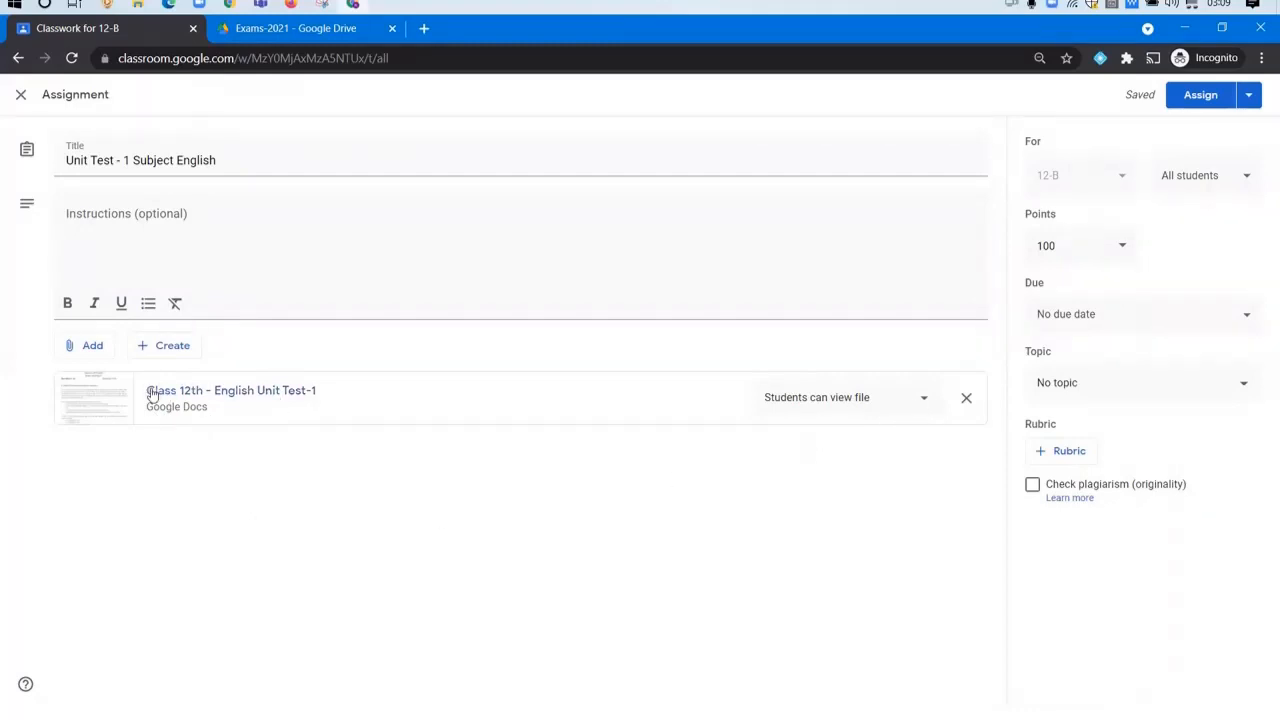
pyautogui.click(927, 401)
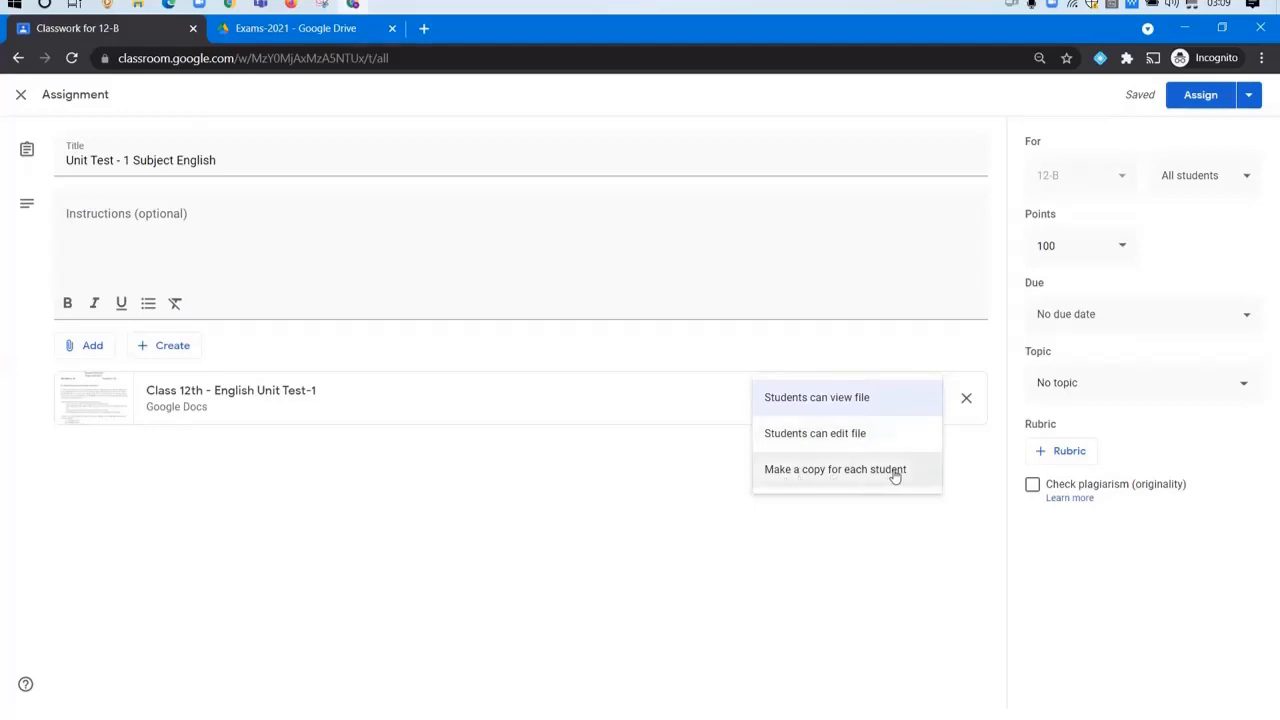
pyautogui.click(818, 474)
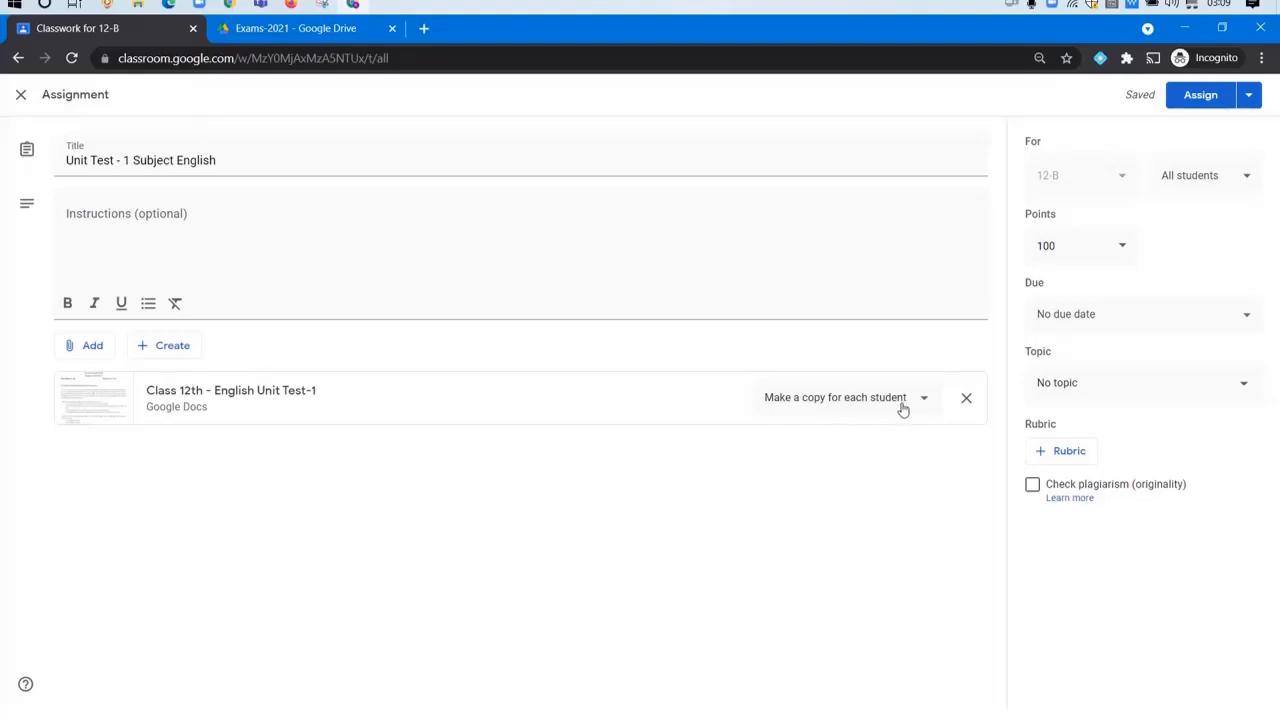
# Schedule the Unit Test - 1 Subject English assignment for Jun 18, 2021 at 8:00 AM.
pyautogui.click(1251, 98)
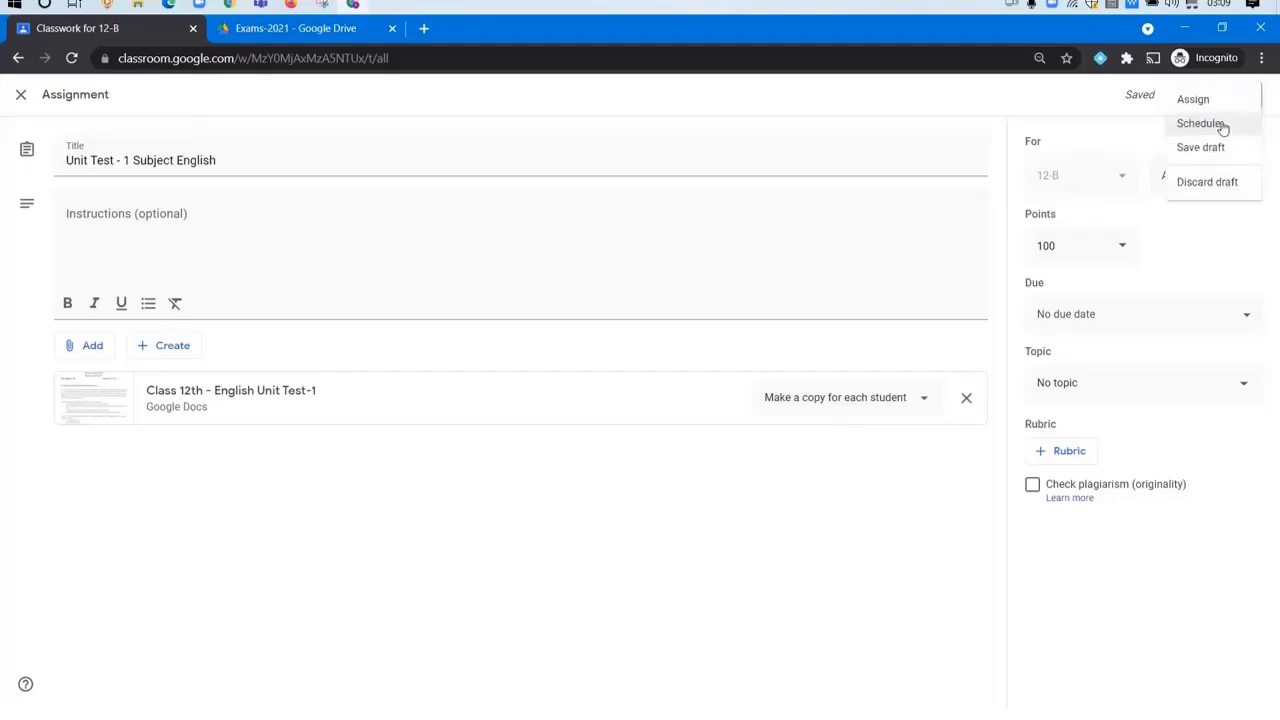
pyautogui.click(1216, 121)
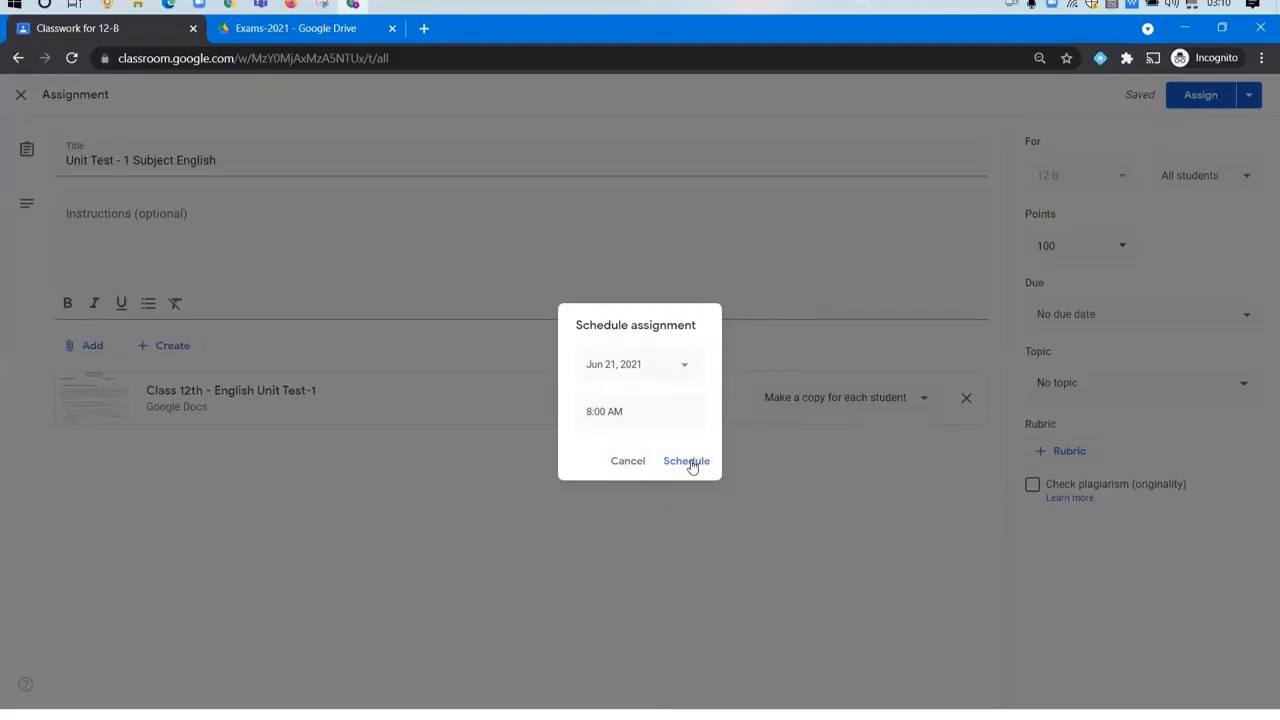
pyautogui.click(681, 370)
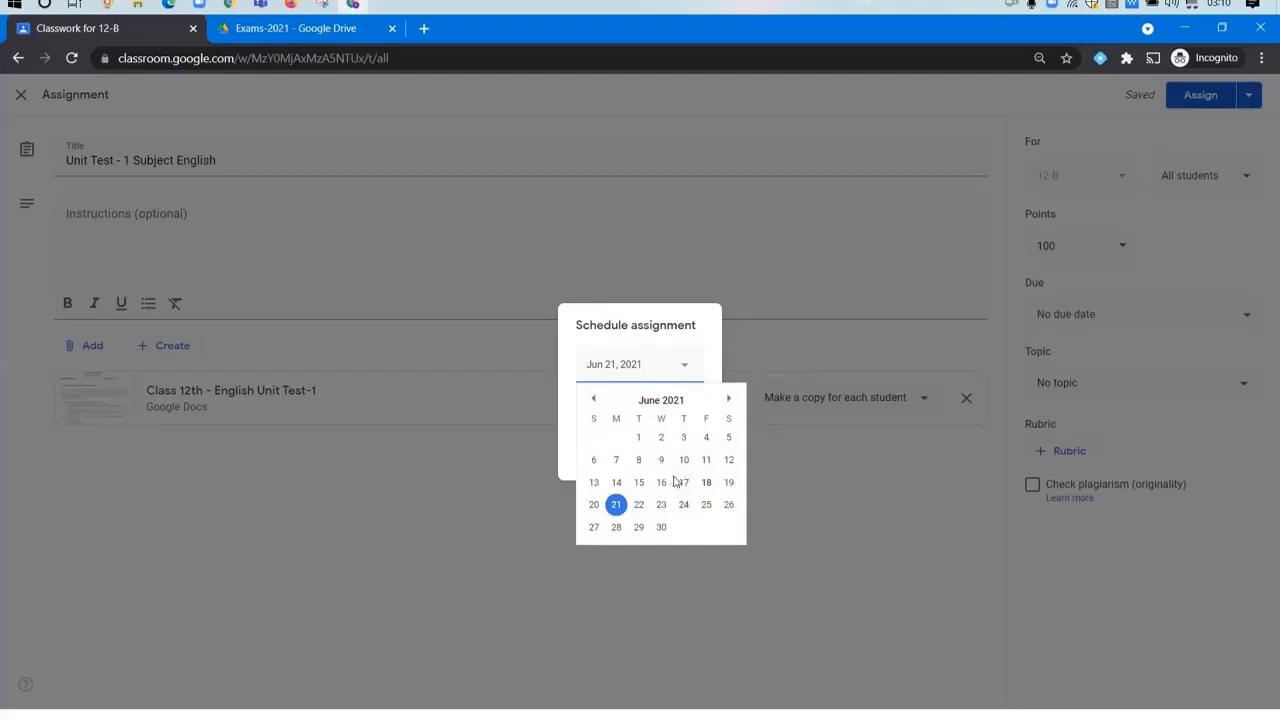
pyautogui.click(707, 483)
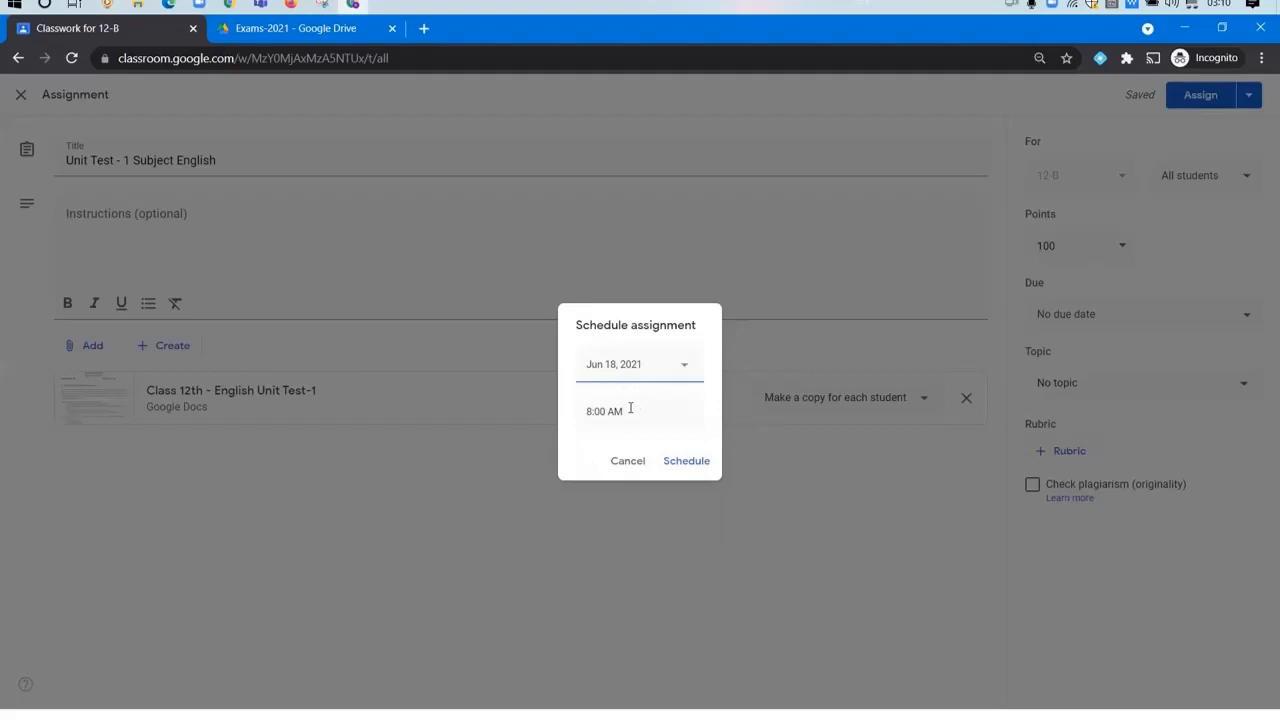
pyautogui.click(592, 411)
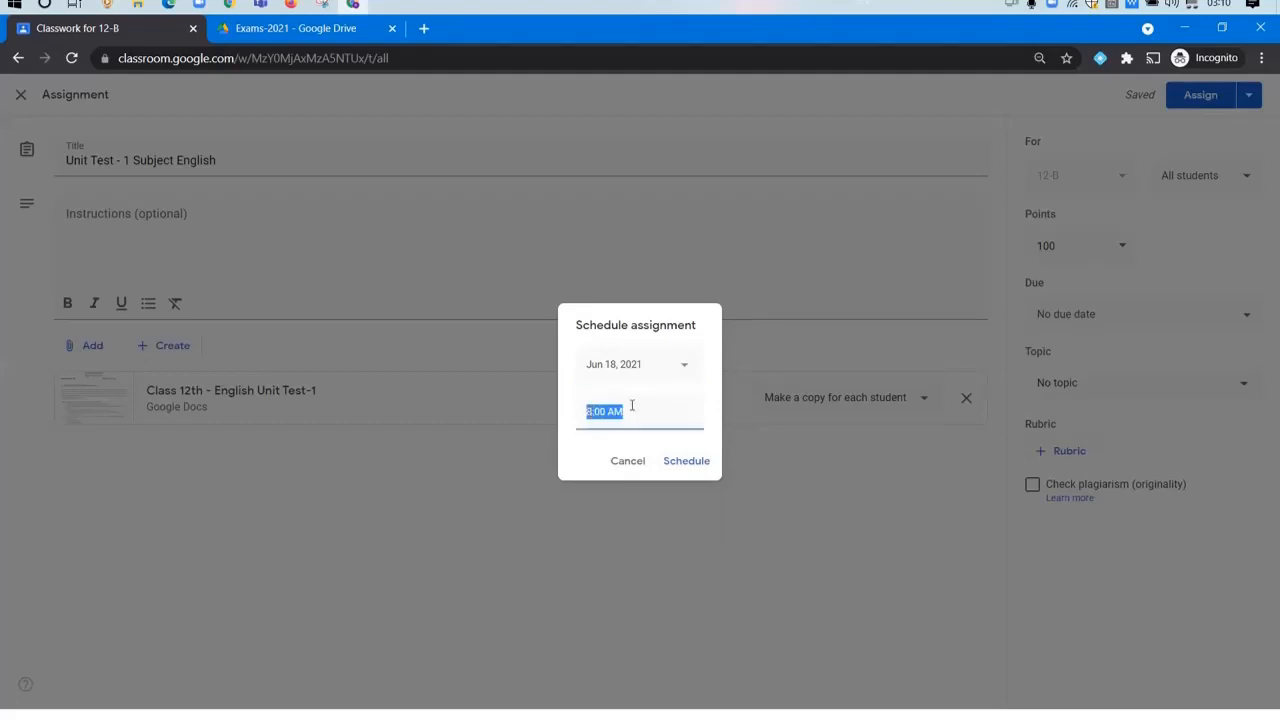
pyautogui.click(686, 461)
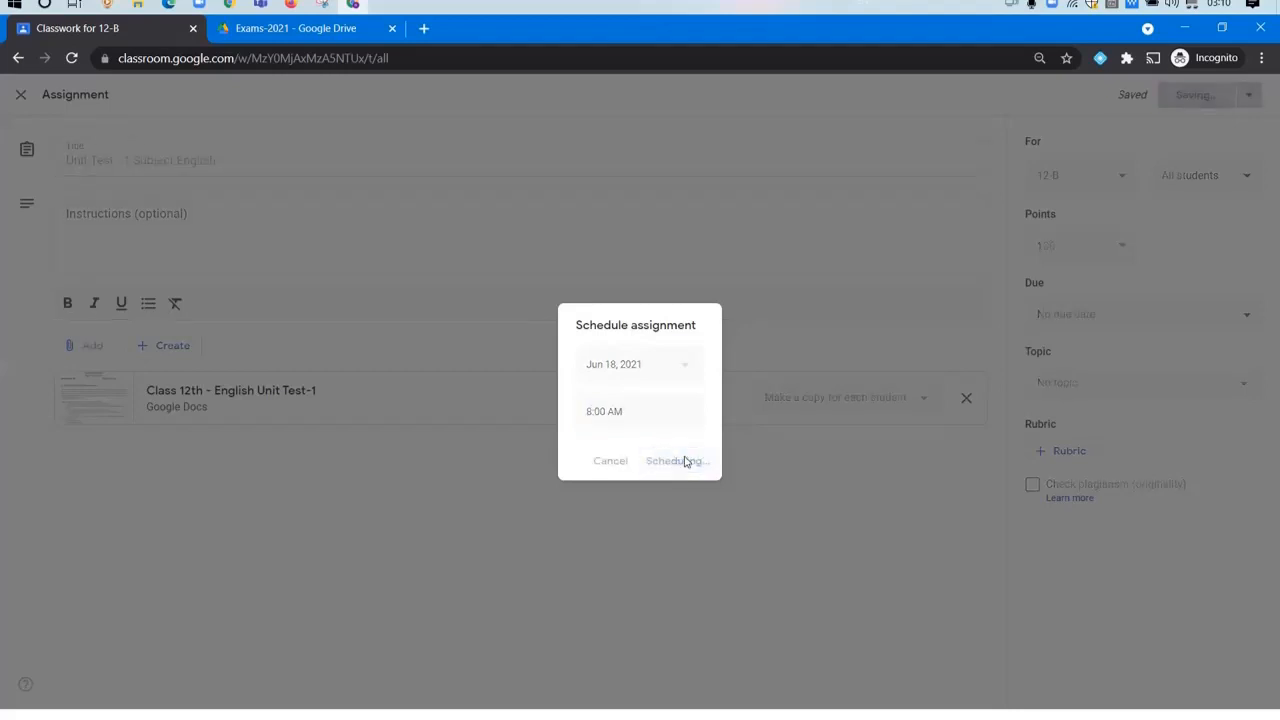